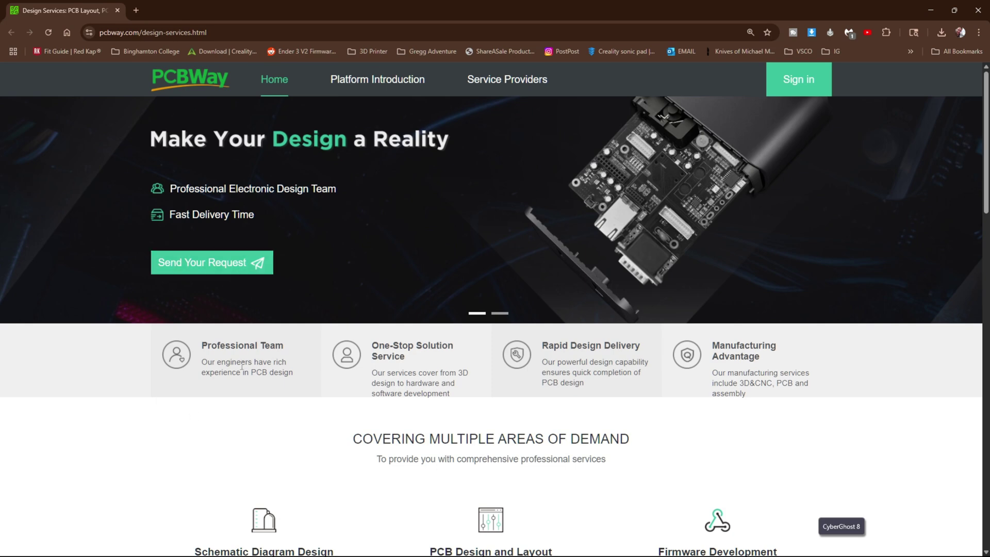
scroll(780, 406, "down", 1)
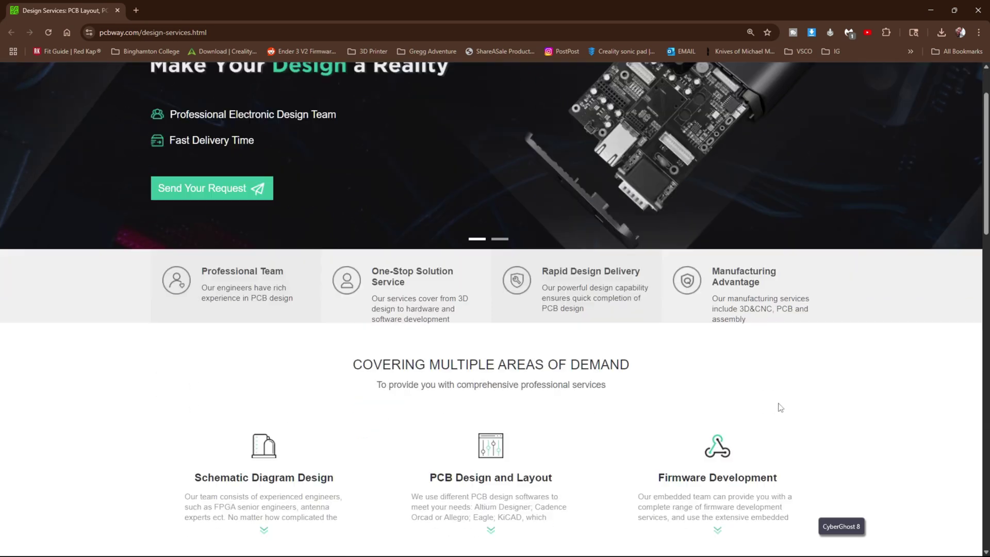
scroll(786, 399, "down", 2)
scroll(798, 388, "down", 2)
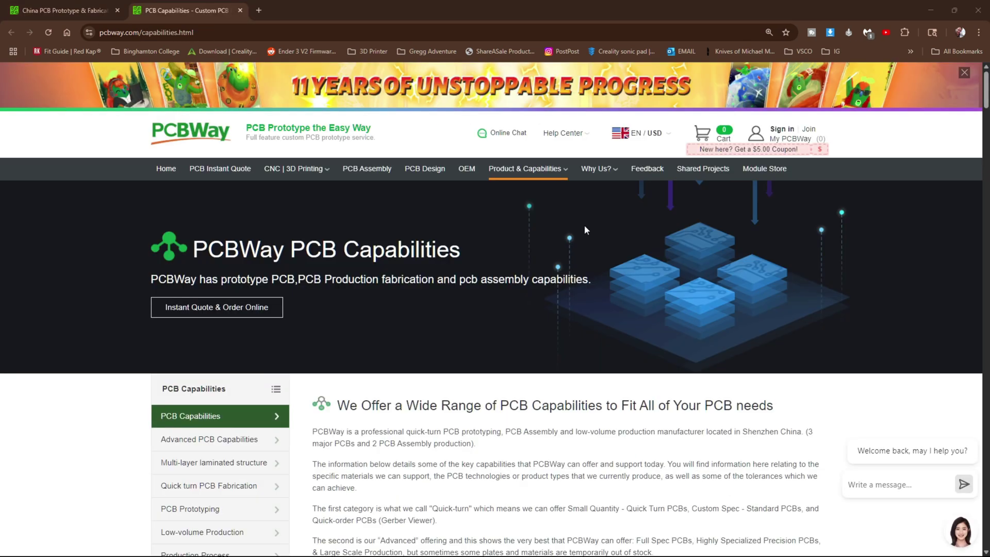
mouse_move(294, 169)
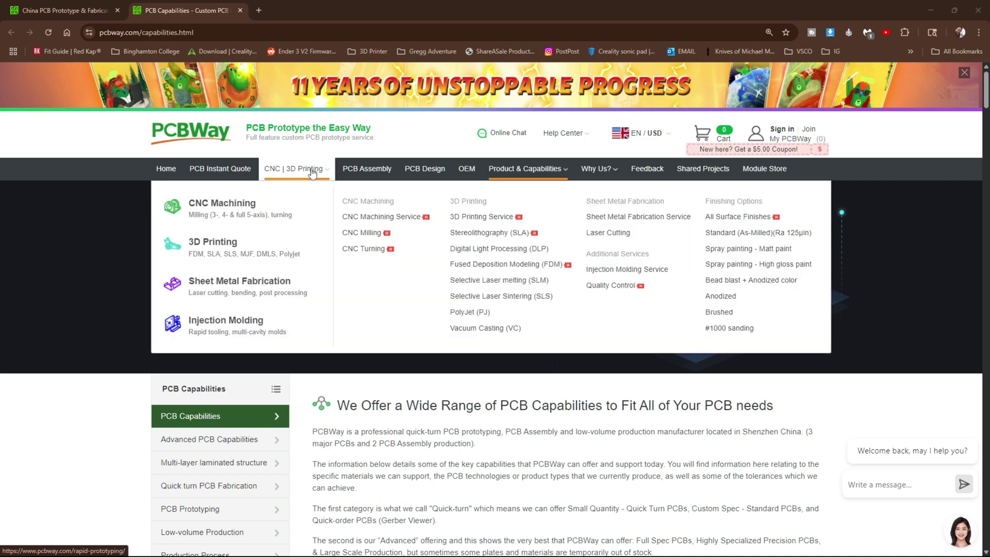
Step: View PCBWay's 3D printing quote page, then open the 11th-anniversary celebration page from home
left_click(188, 243)
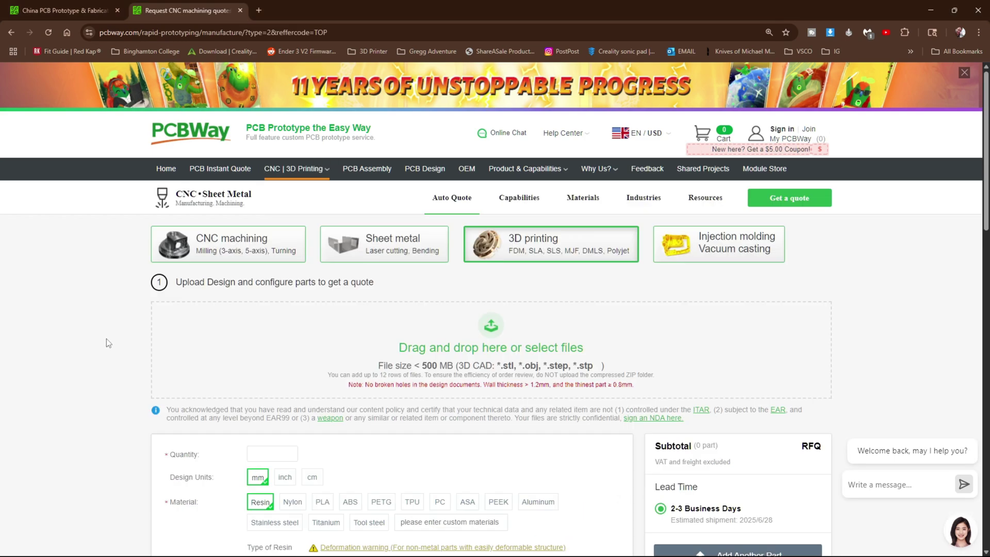
scroll(106, 337, "down", 2)
scroll(109, 333, "down", 2)
scroll(110, 333, "down", 1)
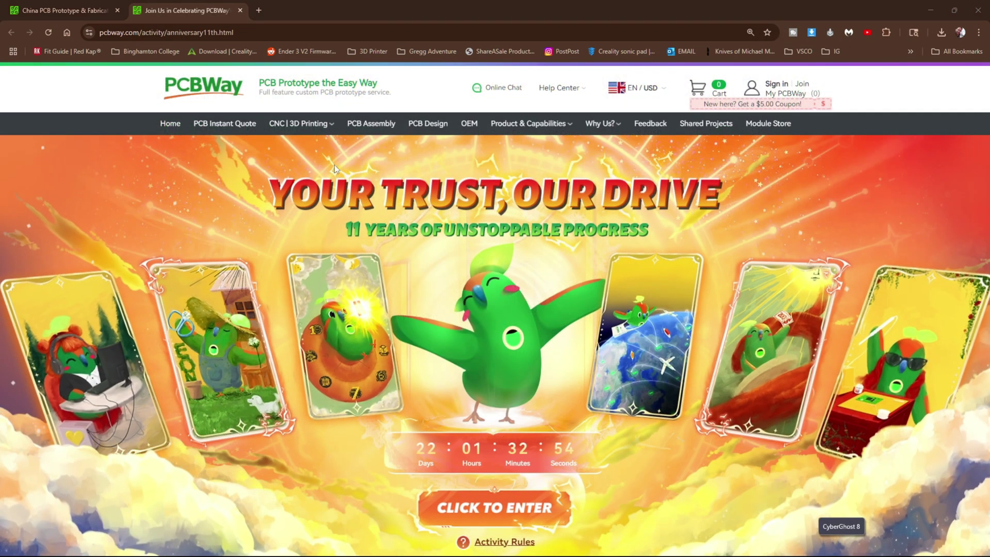
left_click(190, 87)
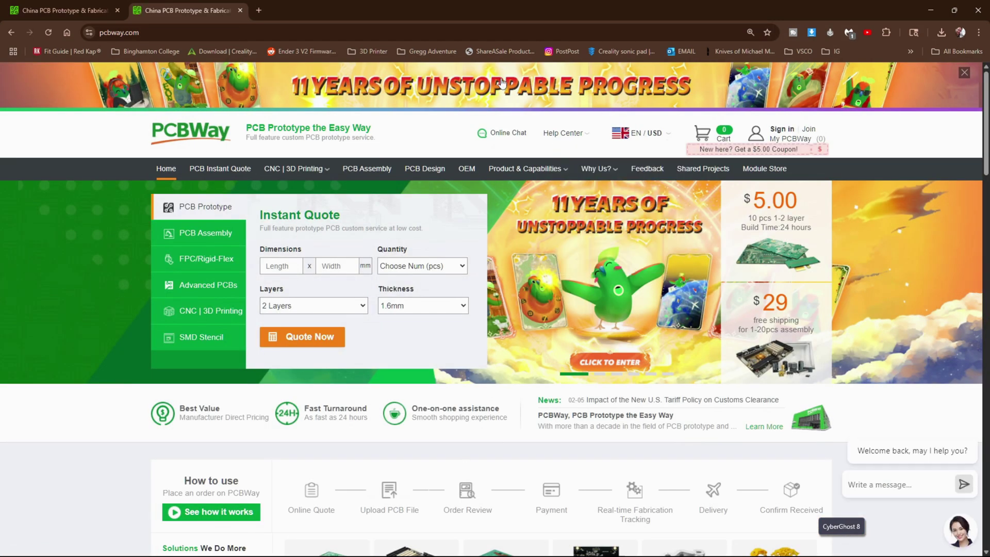
left_click(476, 83)
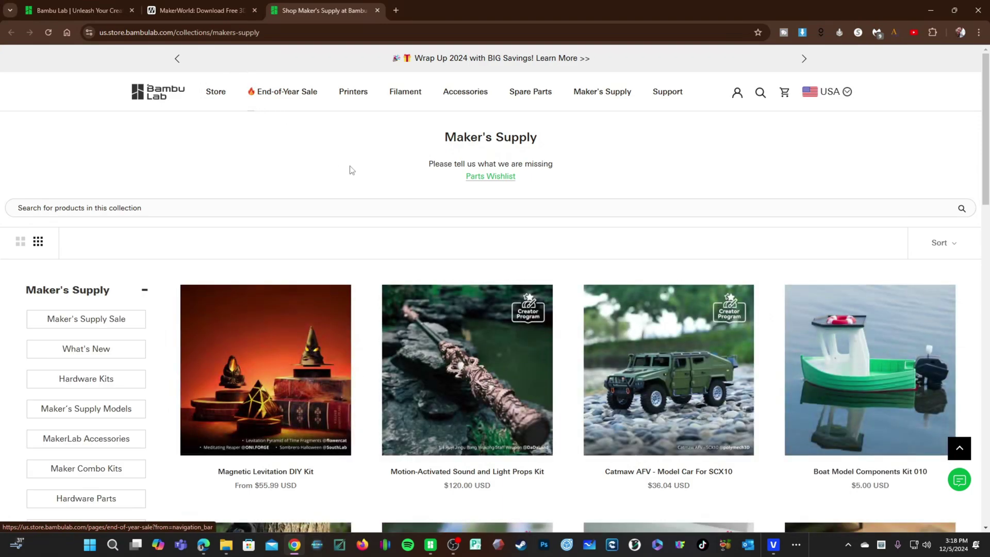
scroll(474, 218, "down", 3)
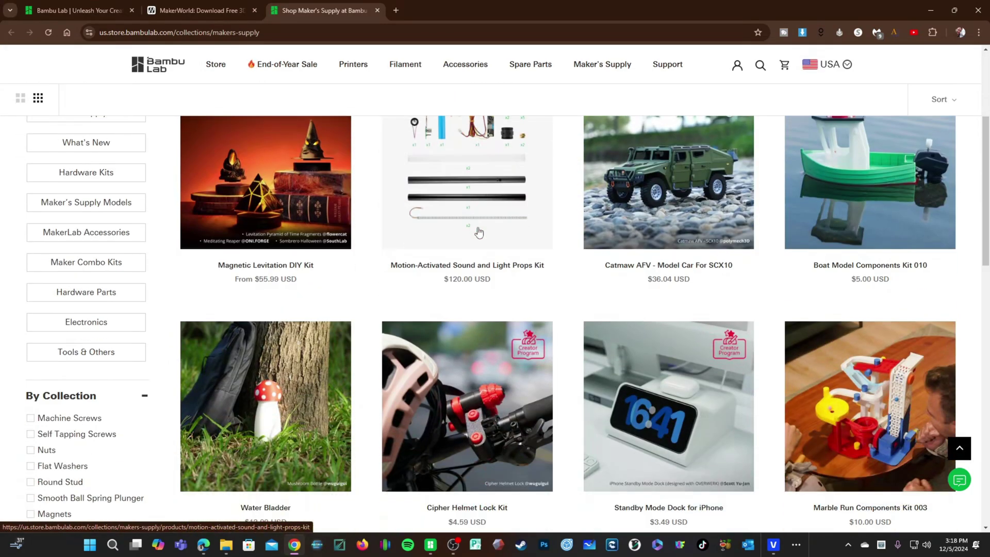
scroll(478, 232, "down", 1)
scroll(479, 233, "down", 2)
scroll(479, 233, "down", 1)
scroll(478, 236, "down", 3)
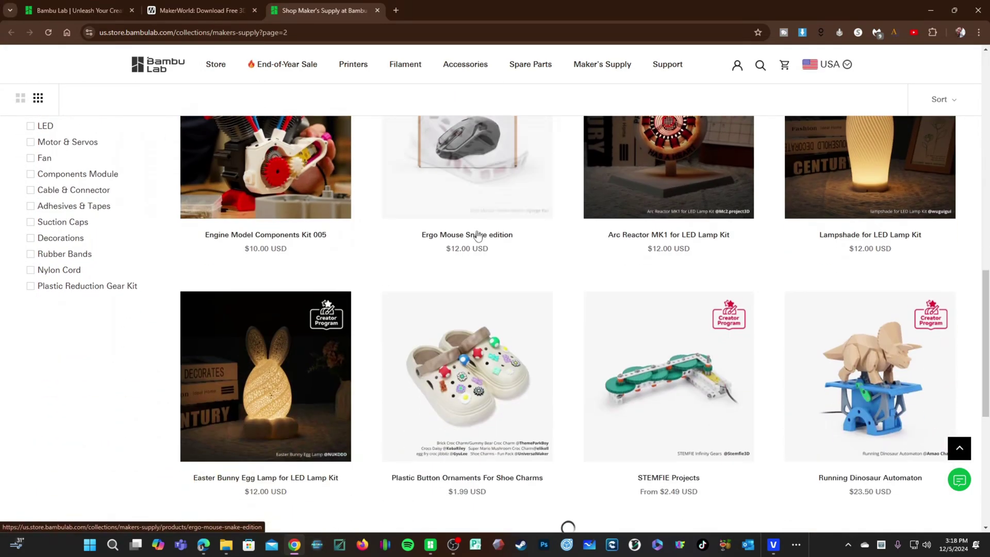
scroll(479, 236, "down", 1)
scroll(478, 236, "down", 1)
scroll(478, 237, "down", 1)
scroll(477, 238, "down", 2)
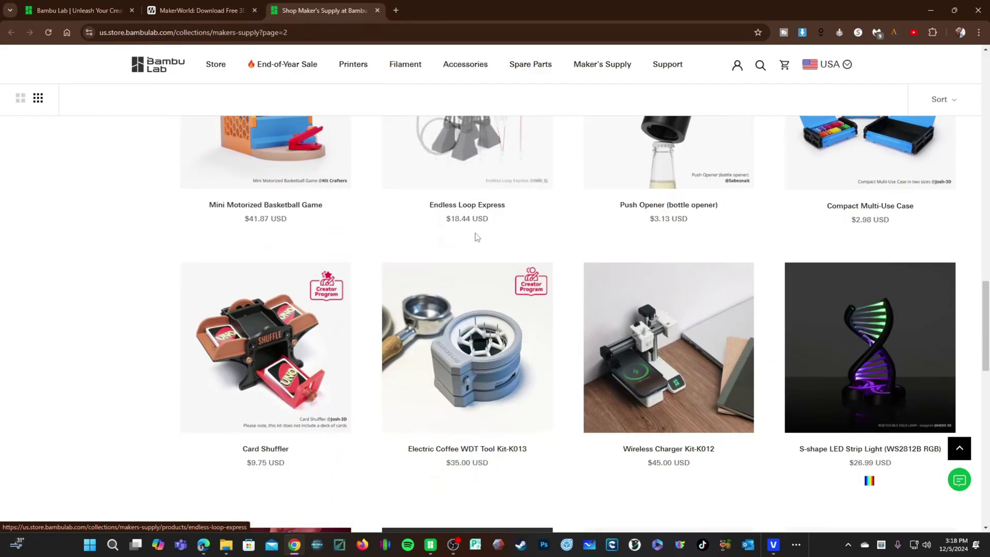
scroll(475, 238, "down", 2)
scroll(503, 278, "down", 1)
scroll(525, 315, "up", 5)
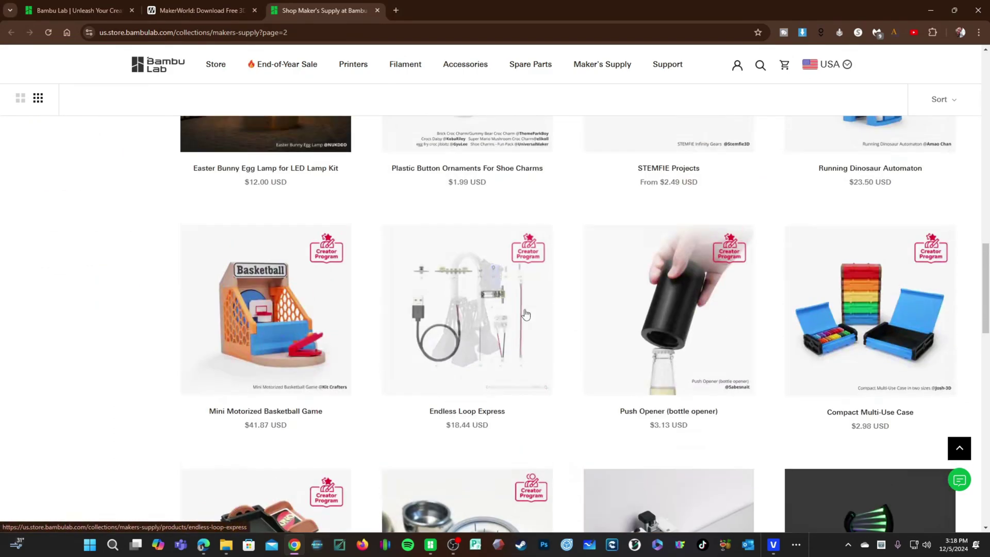
scroll(526, 314, "up", 5)
scroll(526, 321, "up", 5)
scroll(532, 328, "up", 2)
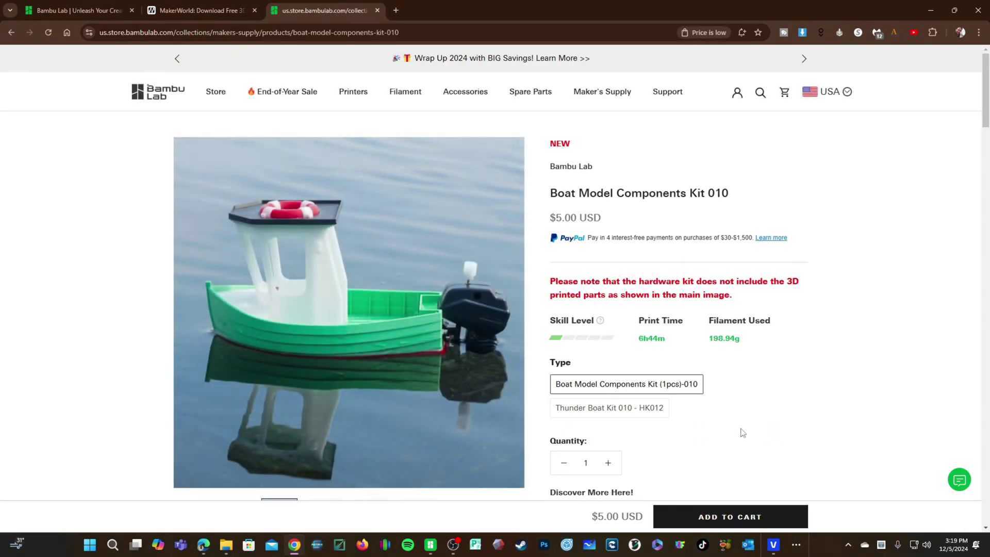
Step: Compare the Thunder Boat Kit 010 and Components Kit variants, then follow the Kit 010 model link
left_click(615, 413)
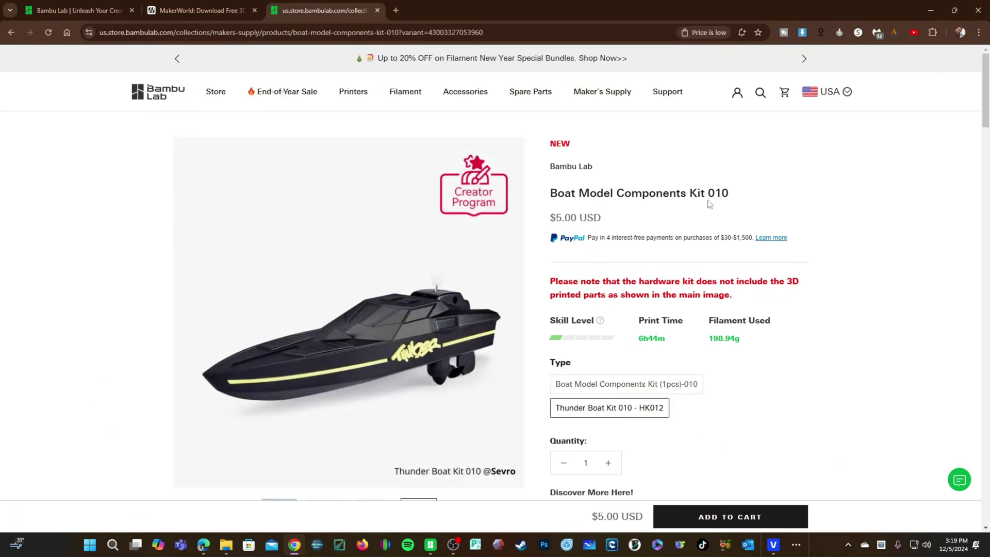
left_click(634, 388)
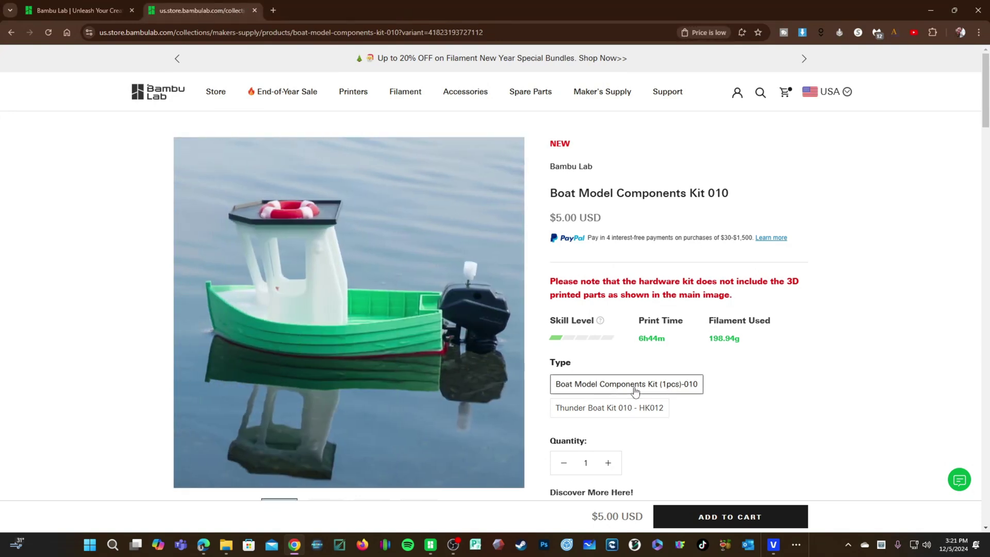
left_click(646, 401)
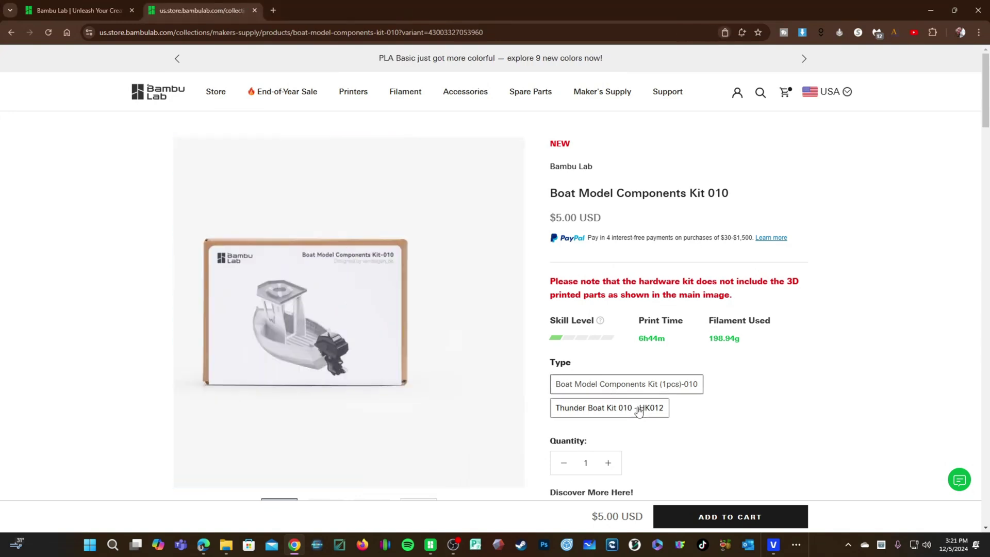
left_click(647, 394)
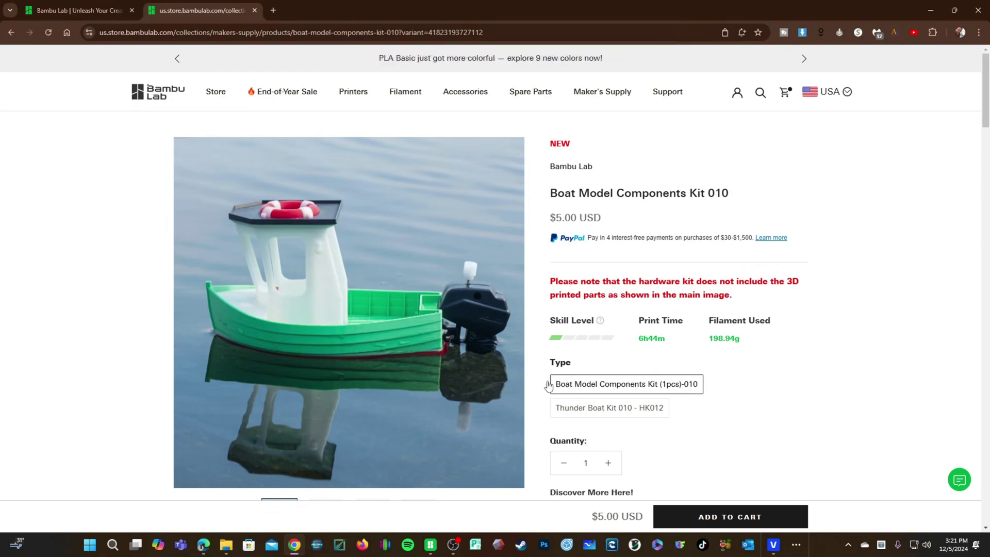
scroll(548, 386, "down", 3)
scroll(549, 387, "down", 2)
scroll(548, 387, "down", 4)
scroll(396, 388, "down", 2)
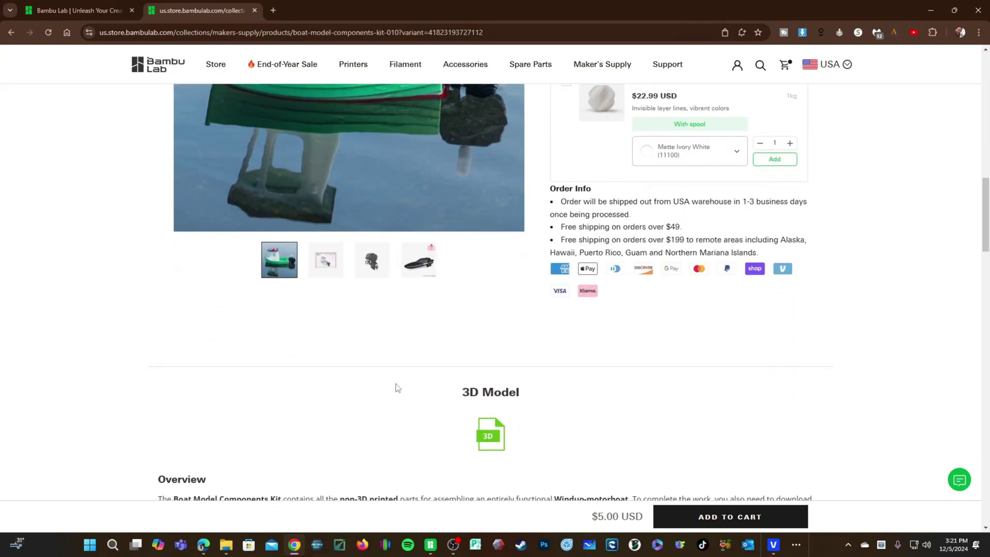
scroll(396, 387, "down", 5)
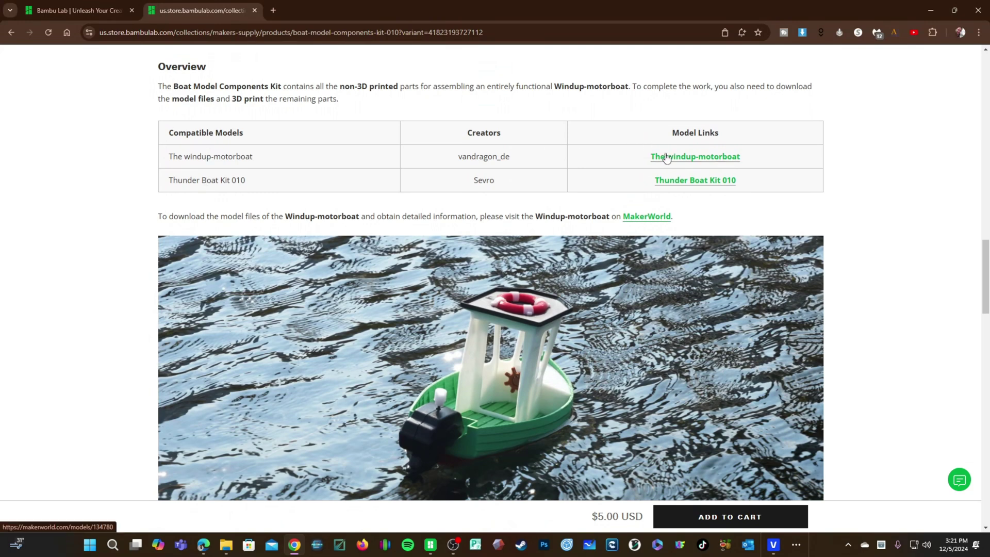
left_click(698, 179)
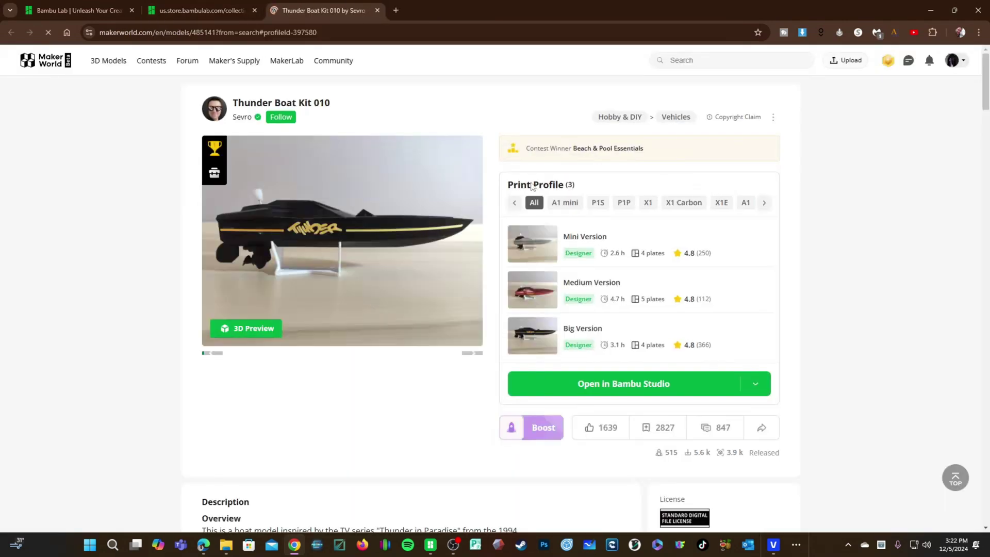
Step: Dismiss the cookie notice and download the windup-motor boat's 3MF from its MakerWorld page
left_click(205, 14)
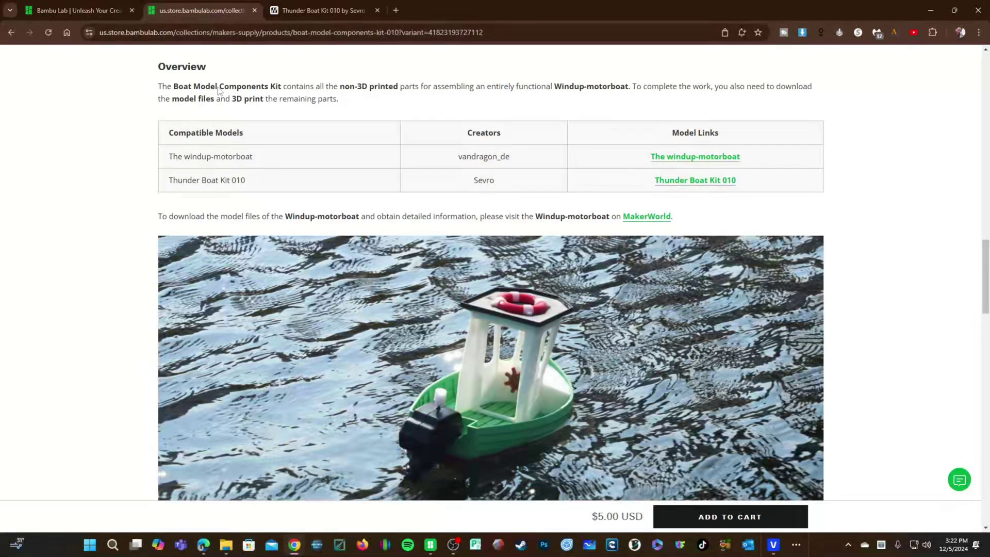
left_click(690, 158)
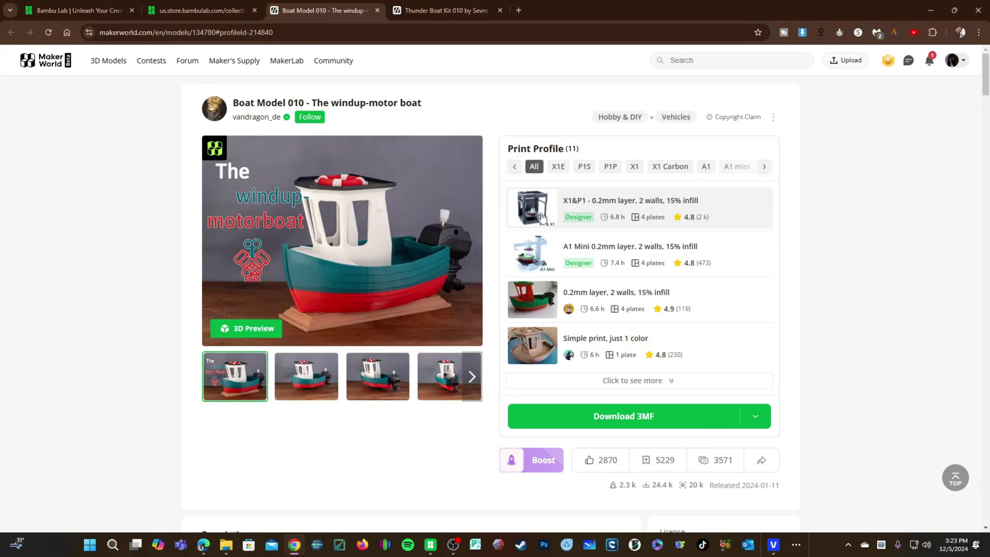
left_click(652, 418)
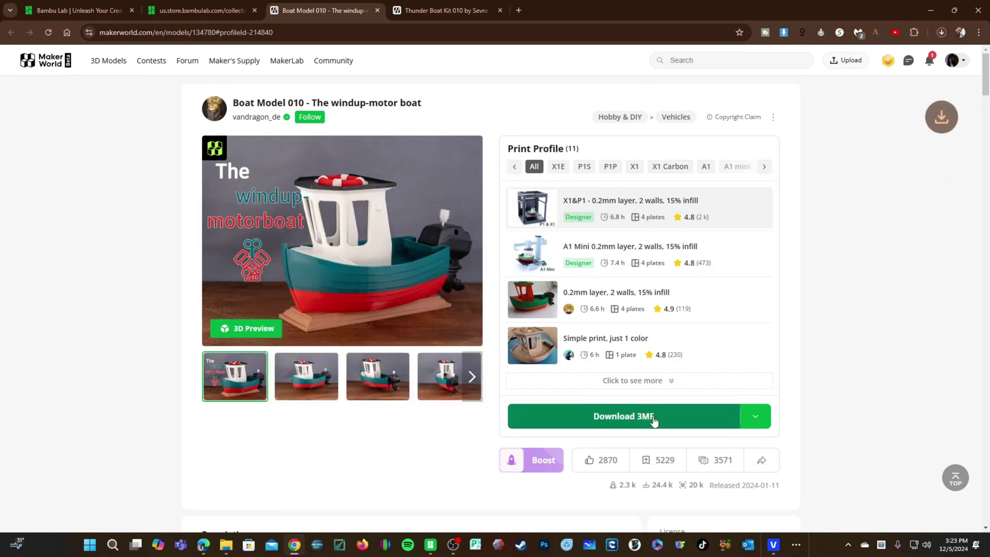
left_click(432, 545)
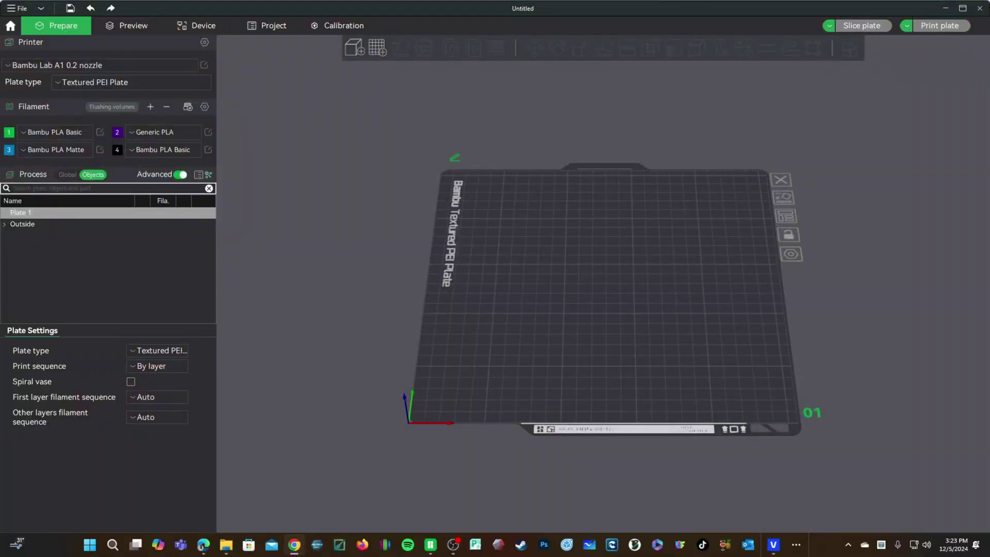
Step: Drop the downloaded boat 3MF onto the build plate and inspect the hull and all four plates
left_click_drag(813, 321, 615, 286)
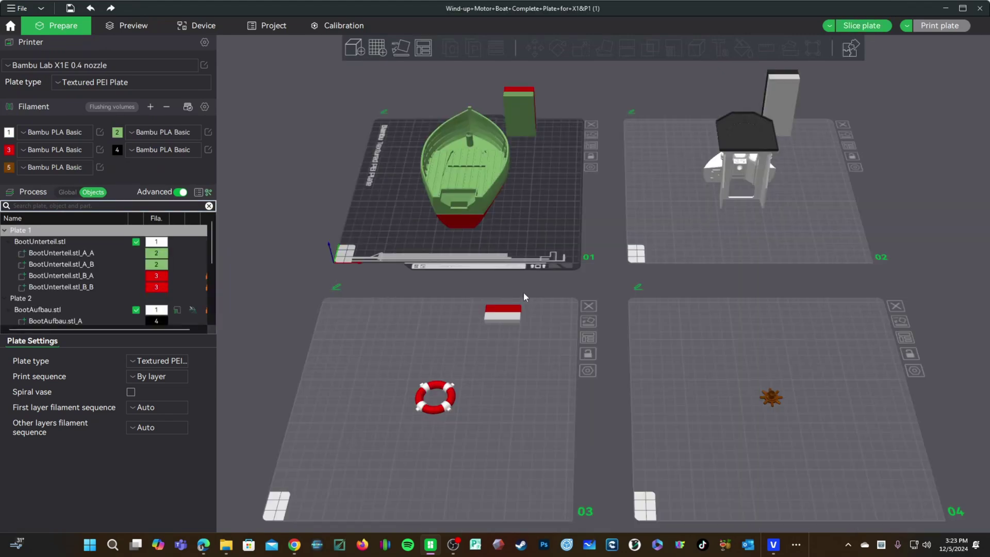
mouse_move(545, 437)
left_mouse_down()
mouse_move(689, 432)
mouse_move(717, 329)
left_mouse_up()
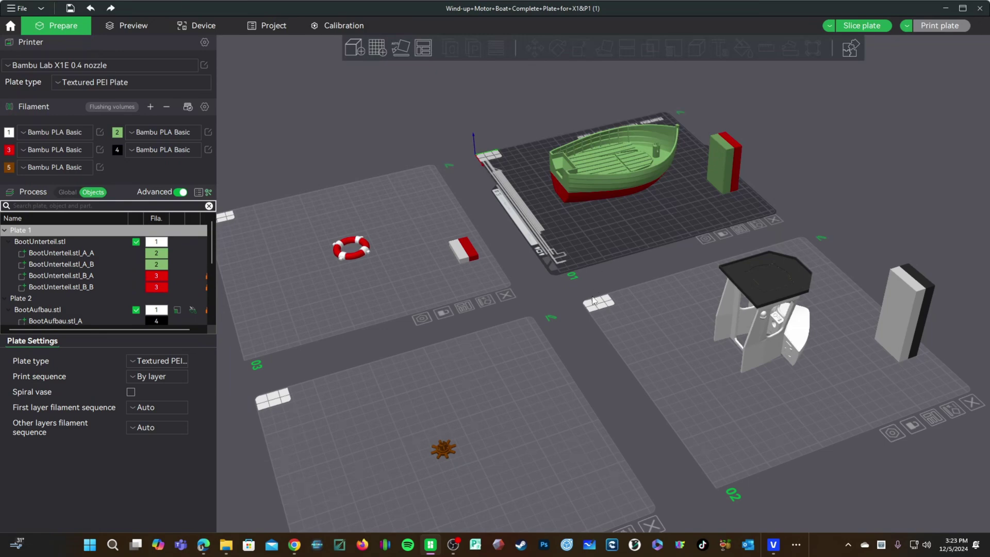
scroll(589, 329, "up", 2)
left_click_drag(588, 329, 609, 345)
scroll(658, 213, "up", 3)
scroll(658, 218, "up", 2)
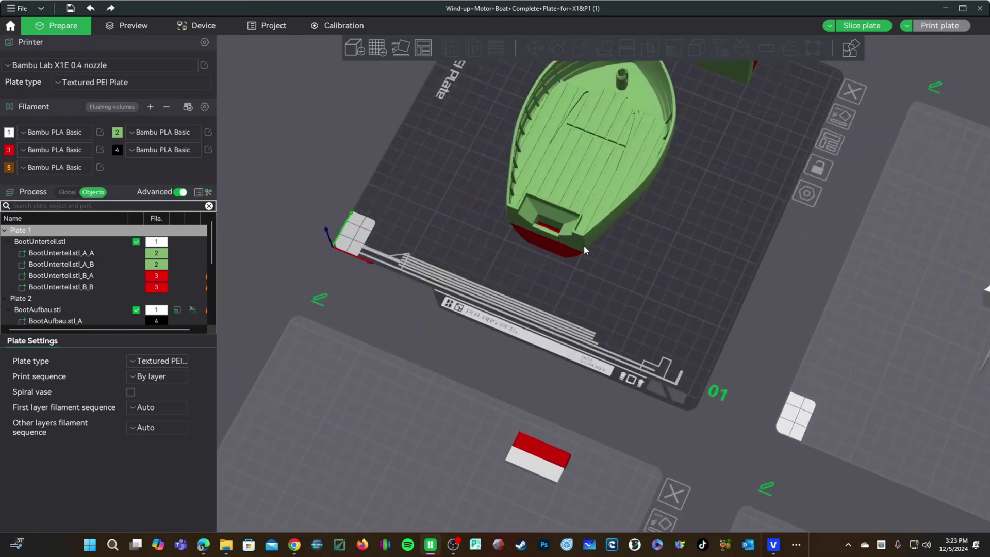
scroll(621, 244, "down", 2)
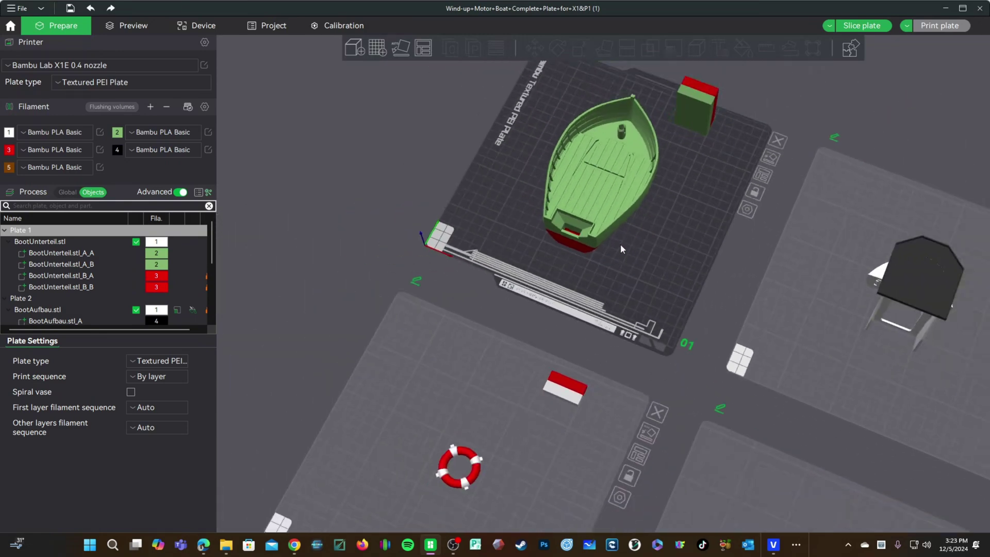
scroll(621, 244, "down", 2)
left_click_drag(475, 323, 580, 291)
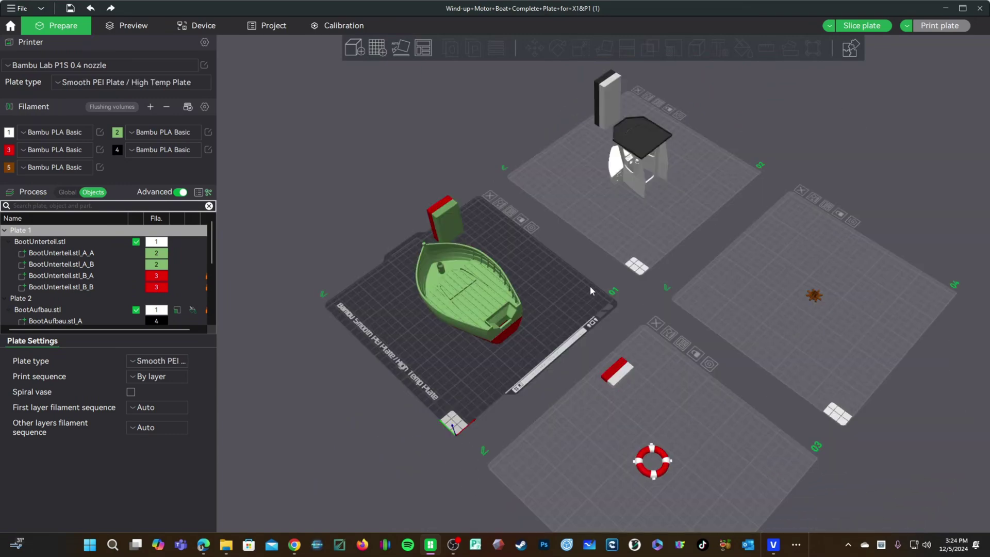
left_click_drag(590, 286, 422, 394)
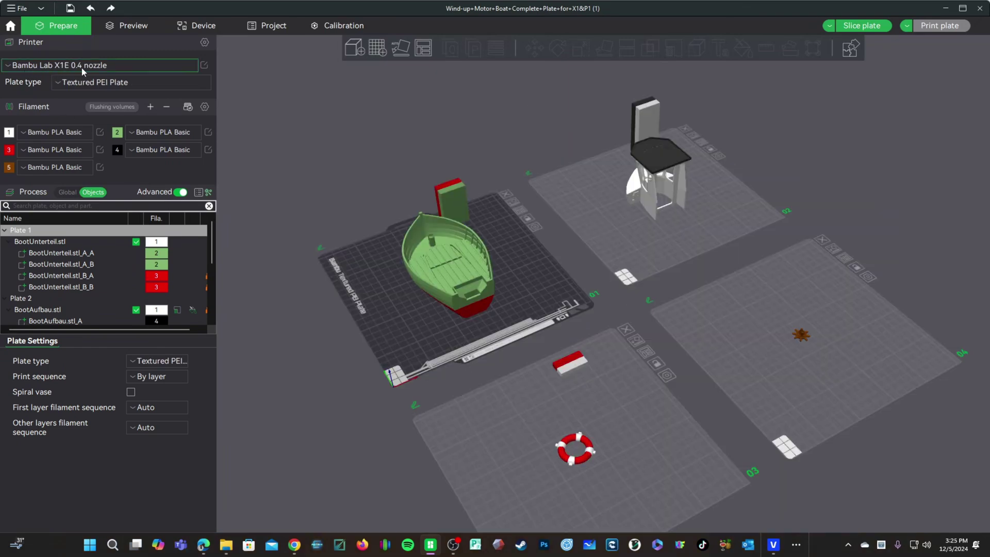
Step: Select the Bambu Lab P1P 0.4 nozzle printer and keep the modified process values
left_click(110, 66)
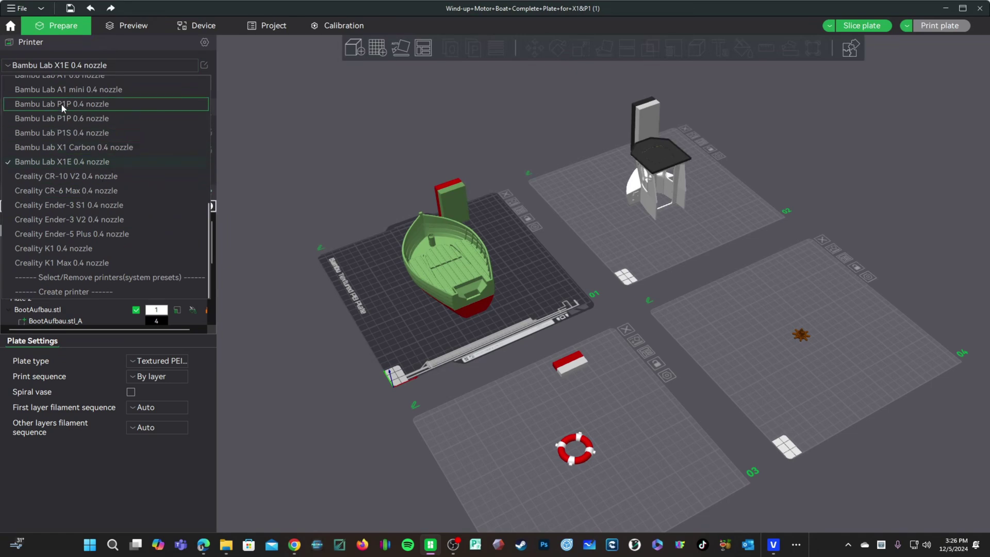
left_click(61, 105)
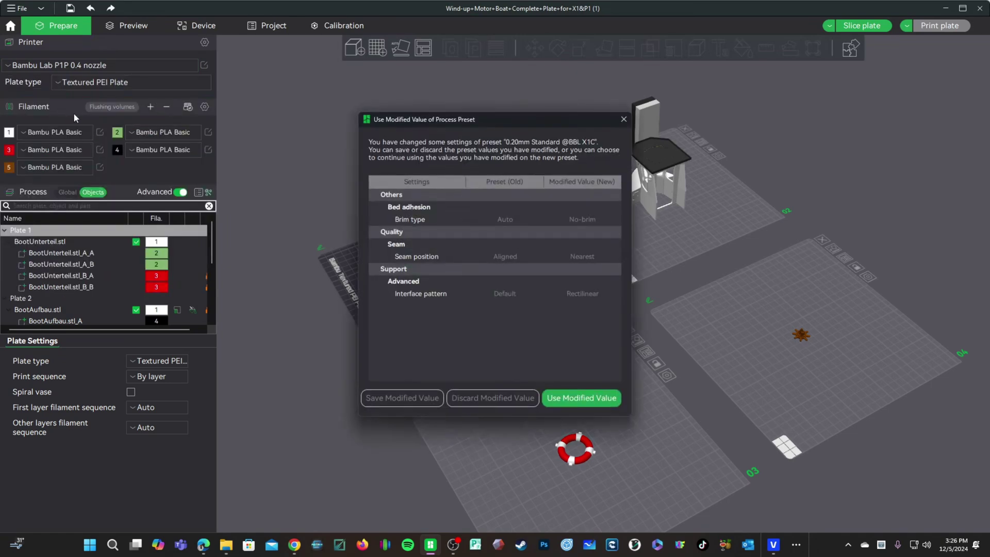
left_click(591, 405)
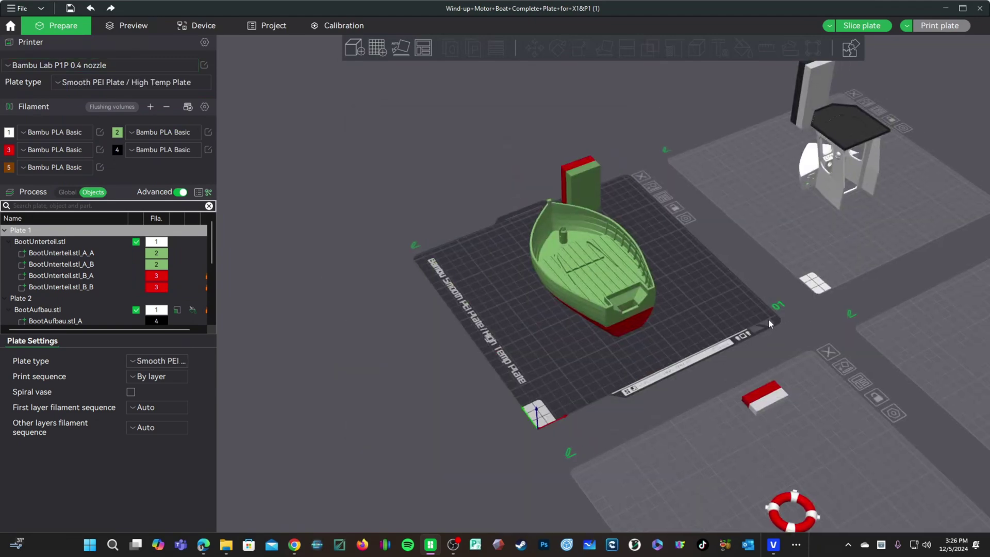
scroll(608, 251, "down", 5)
left_click_drag(468, 396, 560, 370)
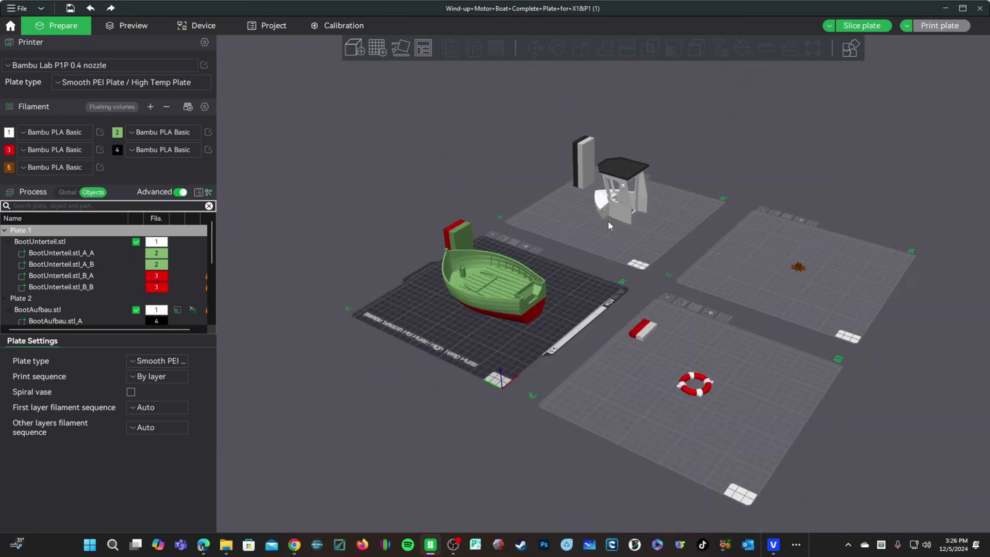
scroll(575, 295, "up", 2)
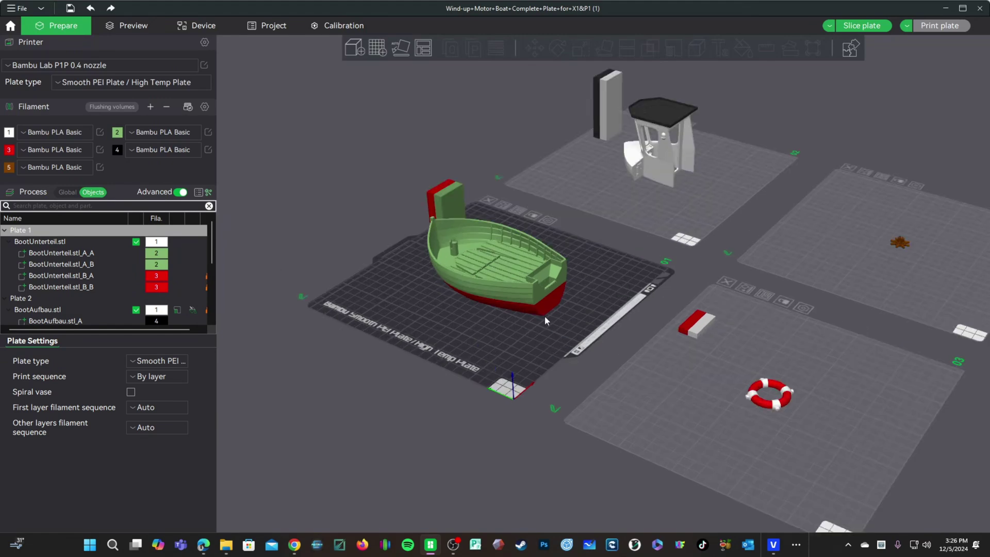
Step: Set filament 2's colour to black and check the recoloured parts across the plates
left_click(117, 134)
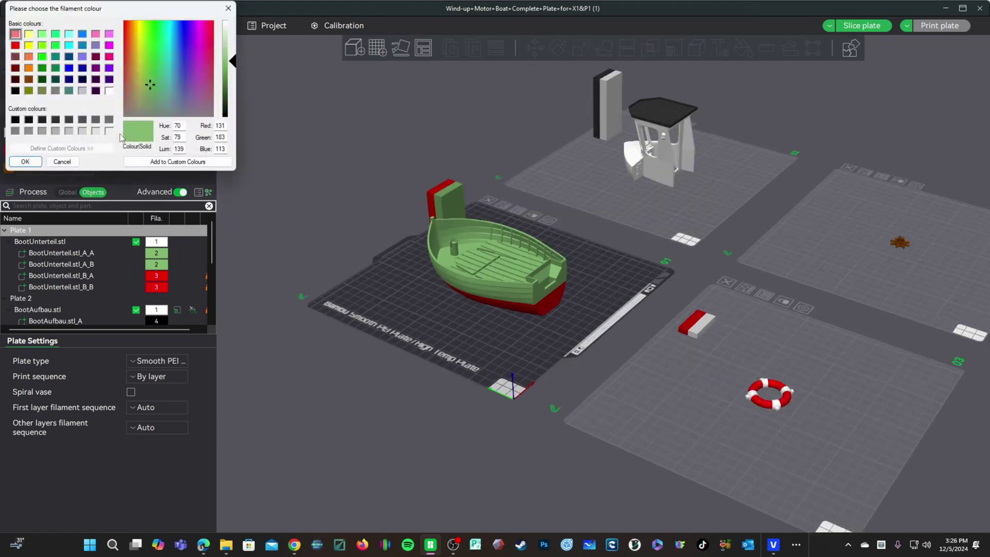
left_click(16, 91)
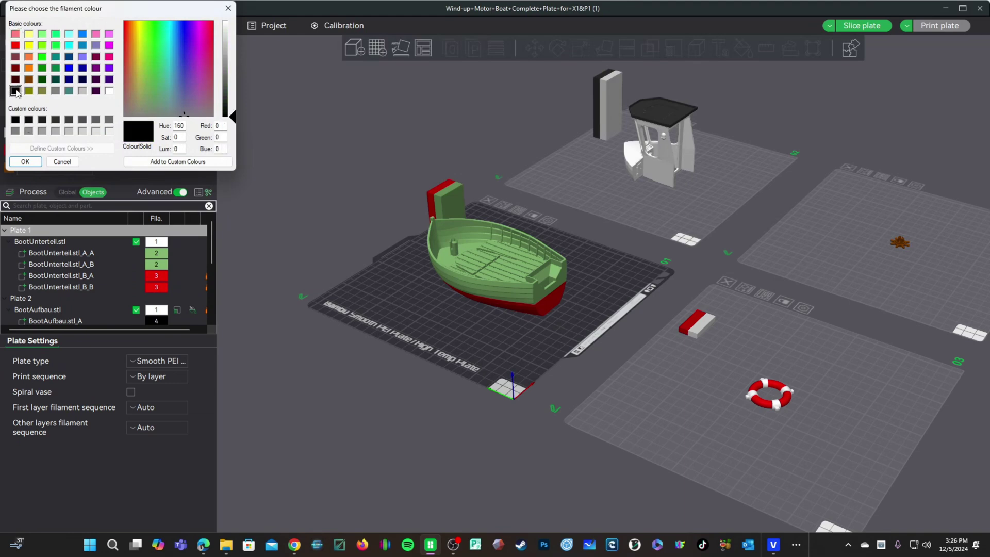
left_click(25, 162)
left_click_drag(483, 445, 497, 440)
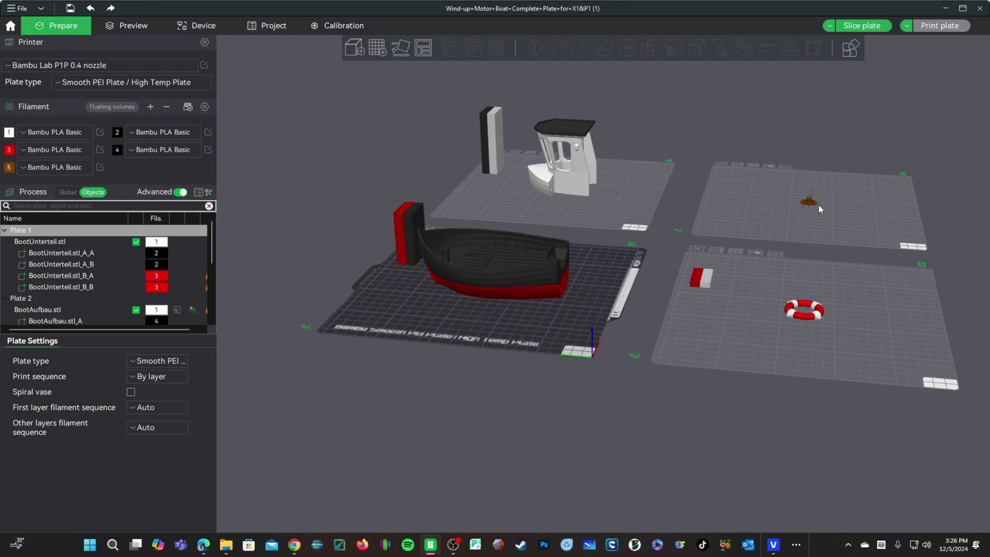
left_click_drag(819, 205, 658, 194)
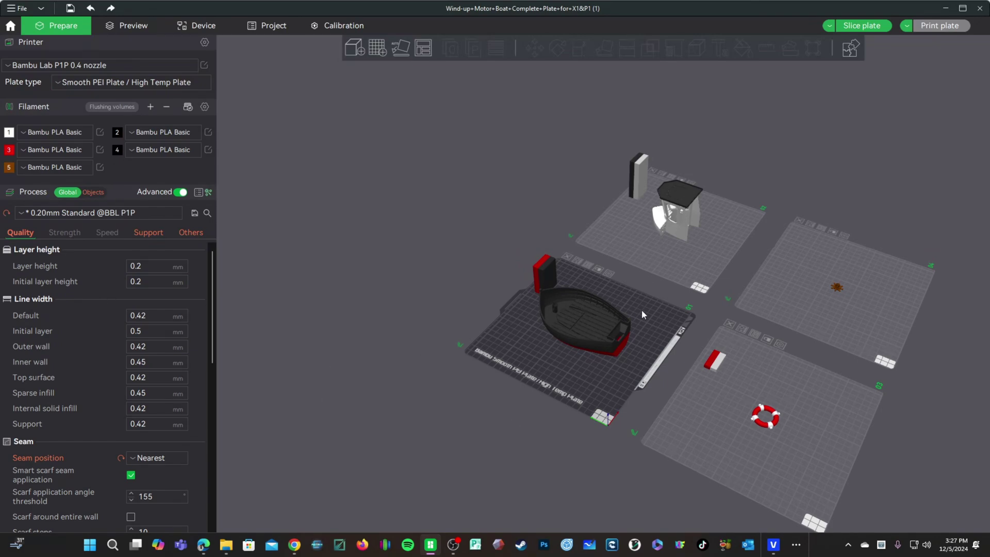
Step: In the Strength settings, set wall loops to 3 and tick Detect thin wall
left_click(68, 234)
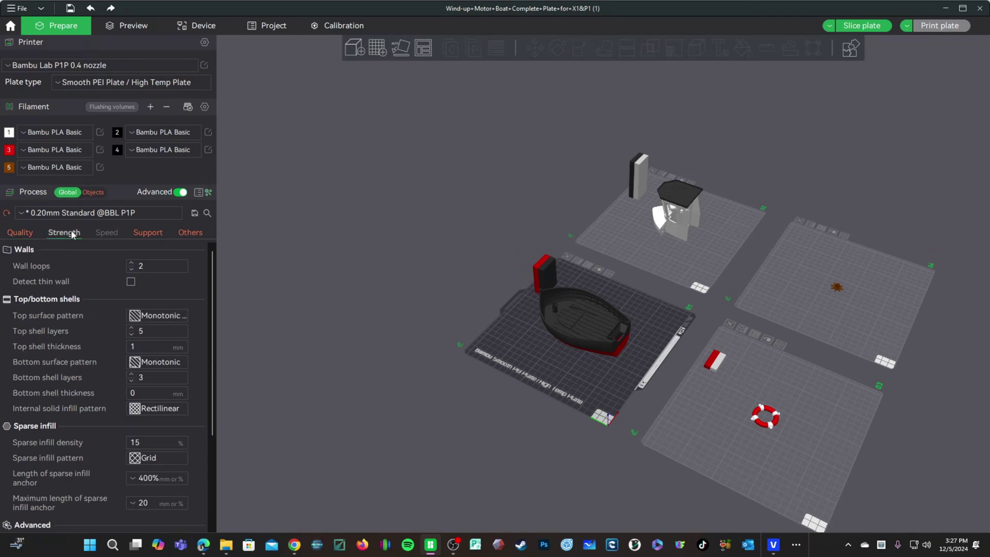
left_click(133, 263)
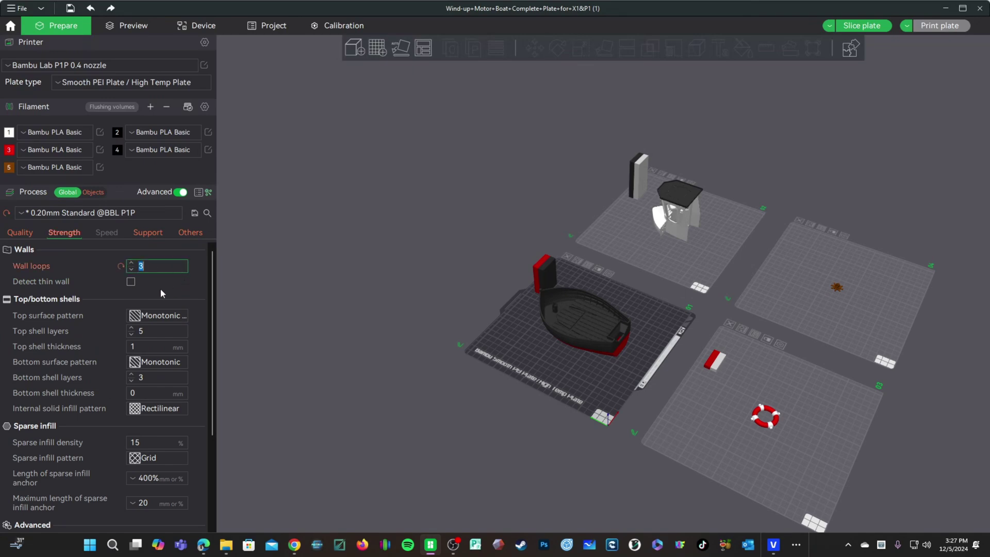
left_click(130, 283)
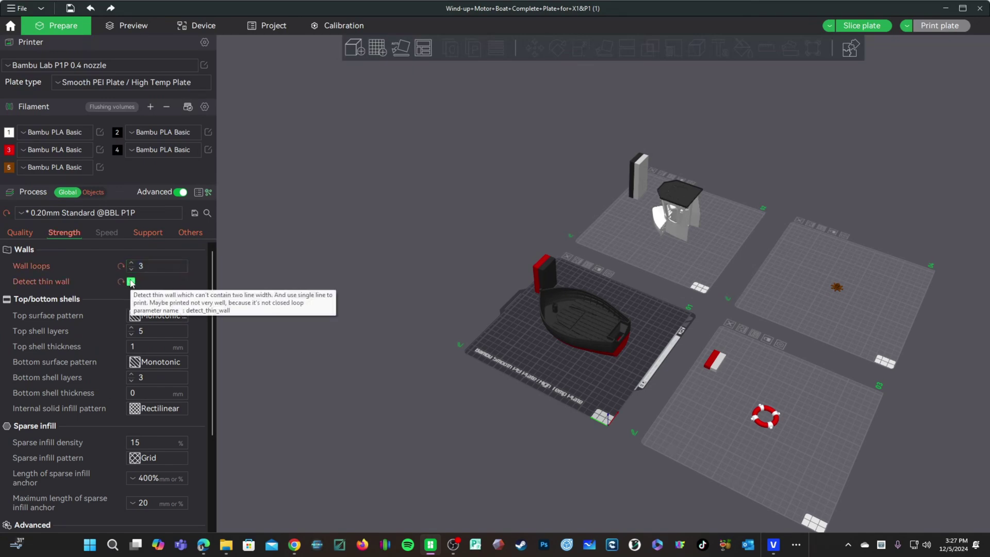
scroll(632, 369, "up", 3)
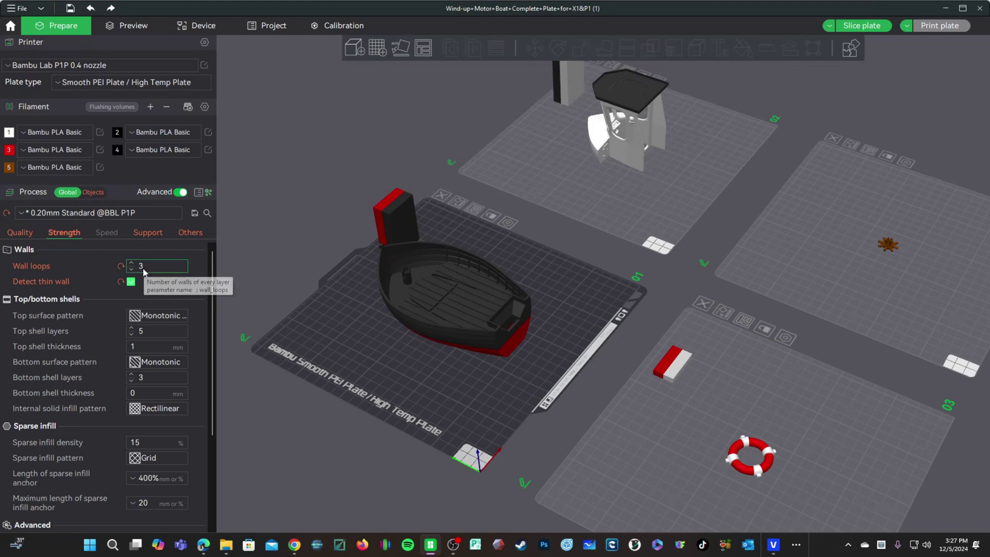
mouse_move(605, 185)
left_mouse_down()
mouse_move(634, 185)
mouse_move(616, 183)
left_mouse_up()
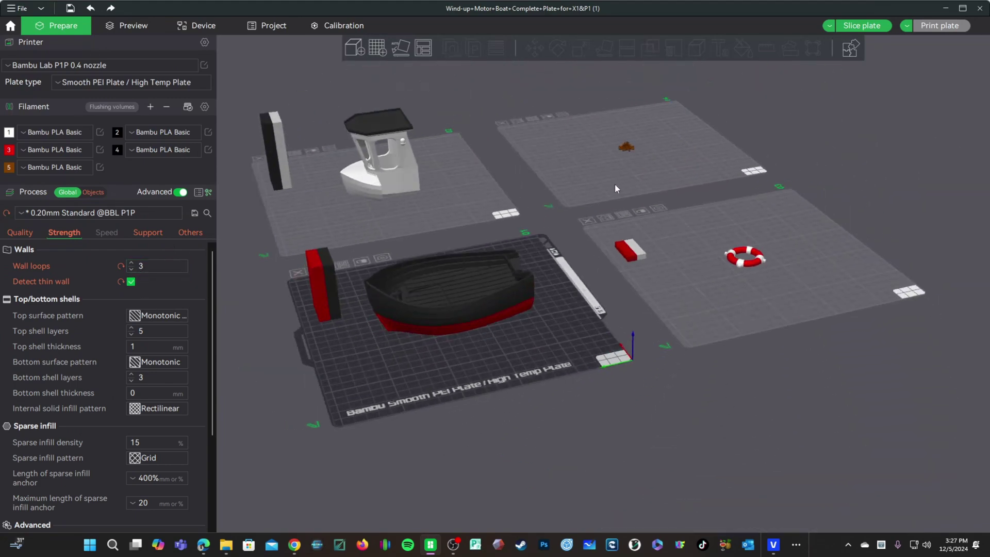
Step: In the Speed tab, enter inner wall 225, sparse infill 250, internal solid and gap infill 220
left_click(104, 233)
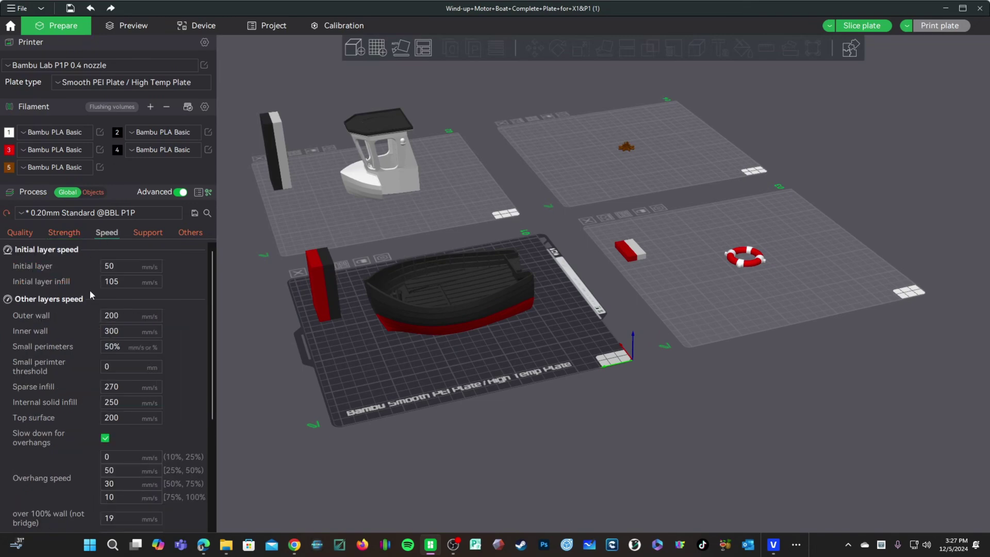
double_click(116, 331)
type("225")
key("Tab")
key("Tab")
key("Tab")
type("250")
key("Tab")
type("220")
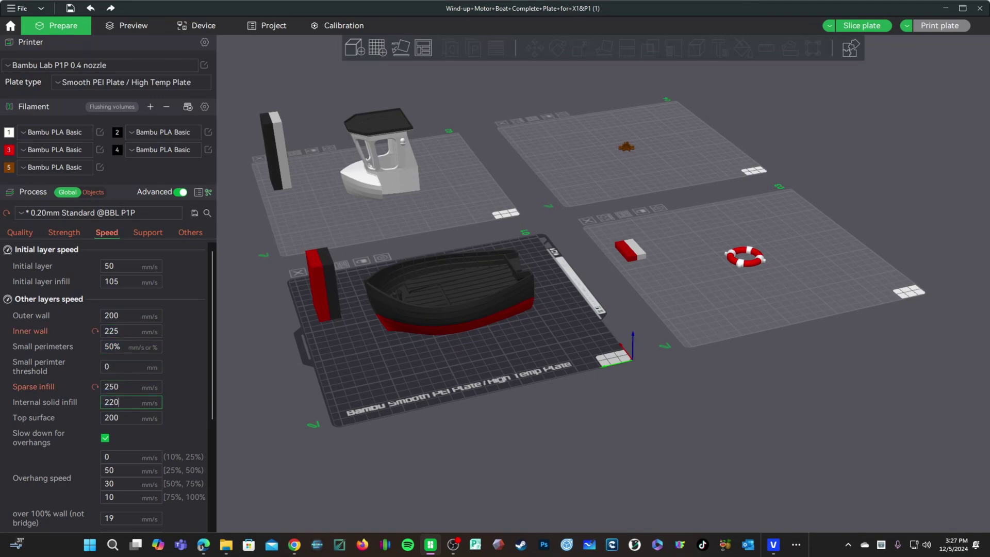
scroll(132, 433, "down", 2)
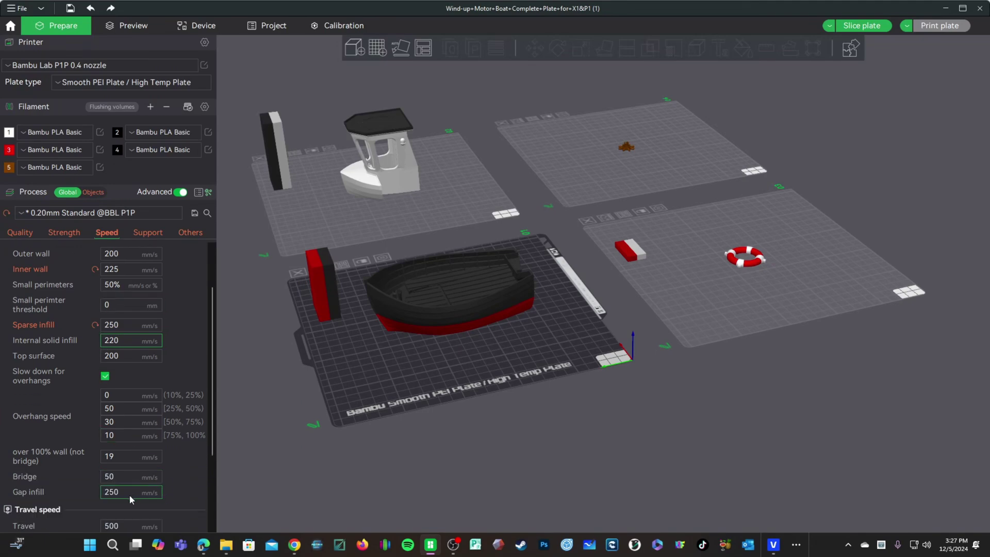
double_click(114, 494)
type("220")
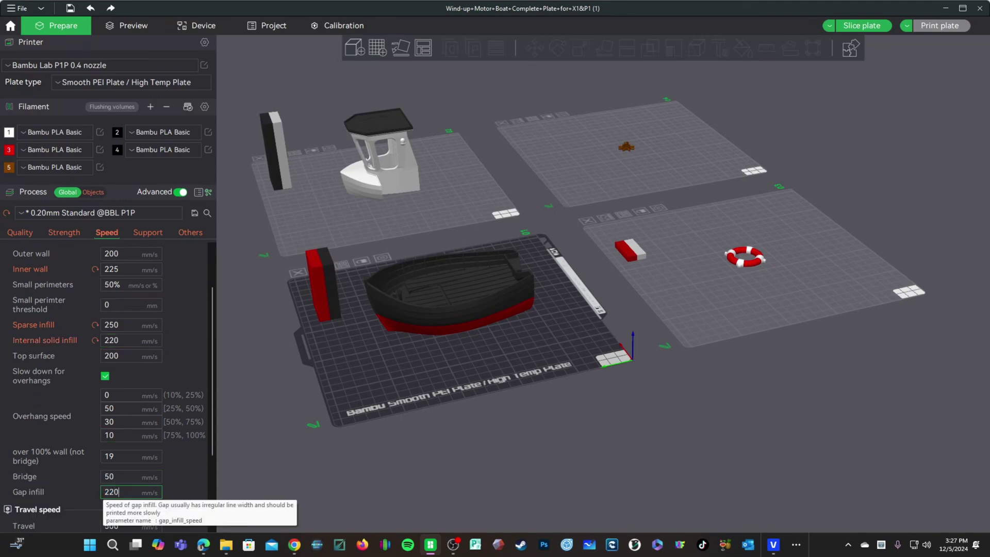
scroll(121, 450, "up", 2)
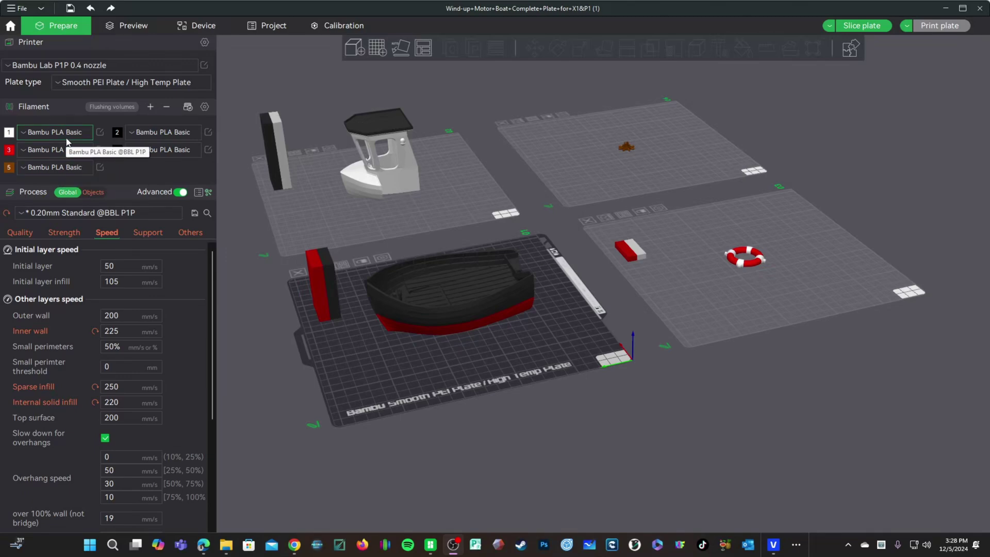
scroll(147, 141, "down", 1)
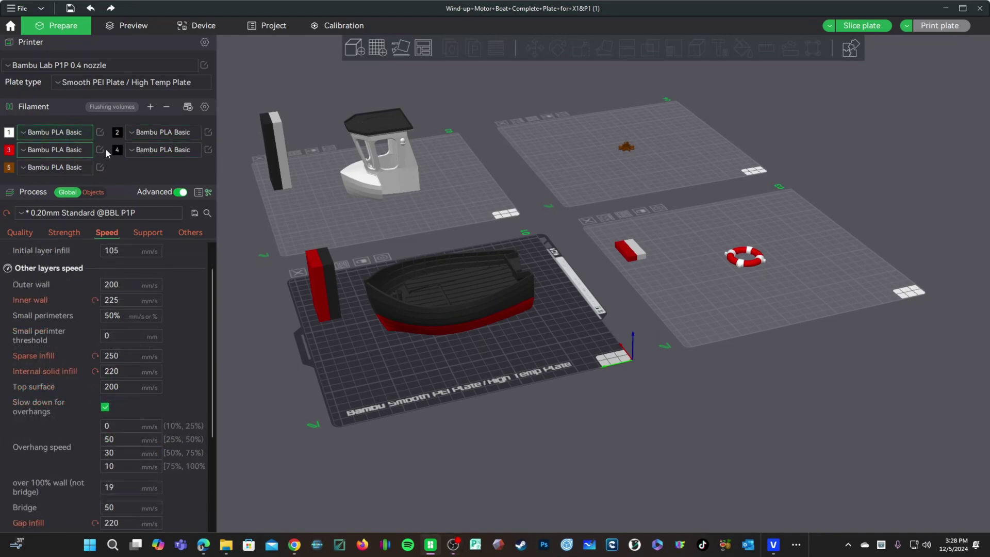
Step: Set filaments 4 and 2 to Creality BLACK PLA+ and filament 3 to Creality RED PLA+
left_click(151, 150)
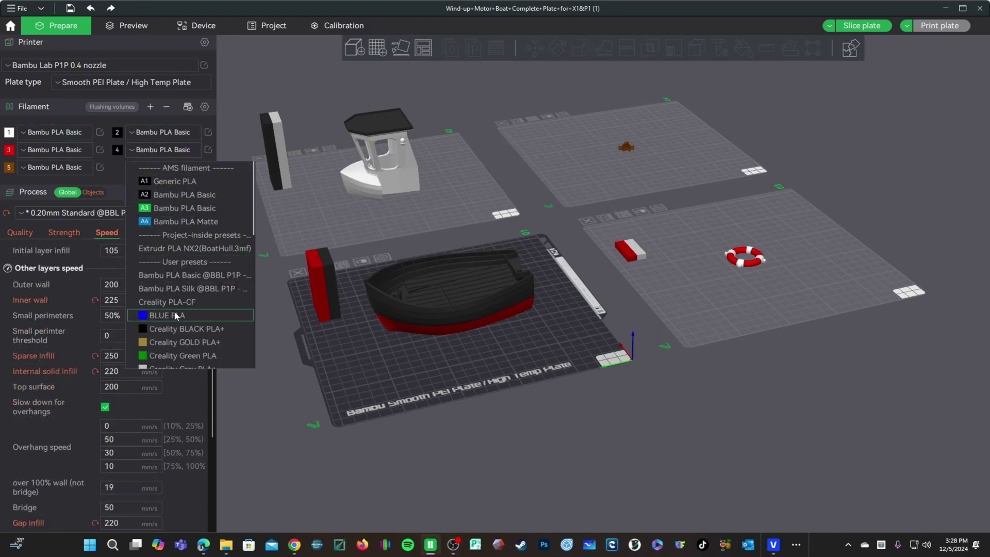
left_click(187, 334)
left_click(155, 133)
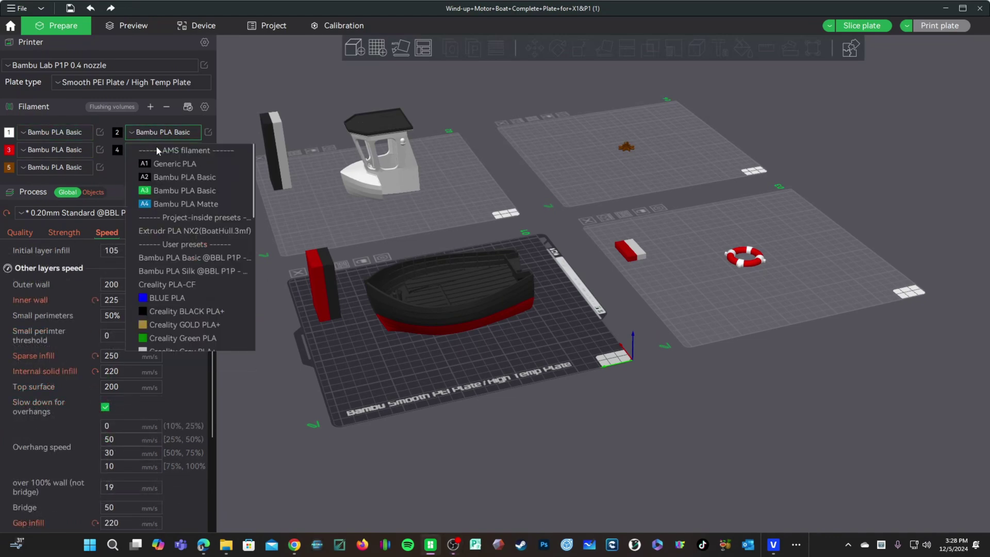
left_click(189, 311)
left_click(54, 149)
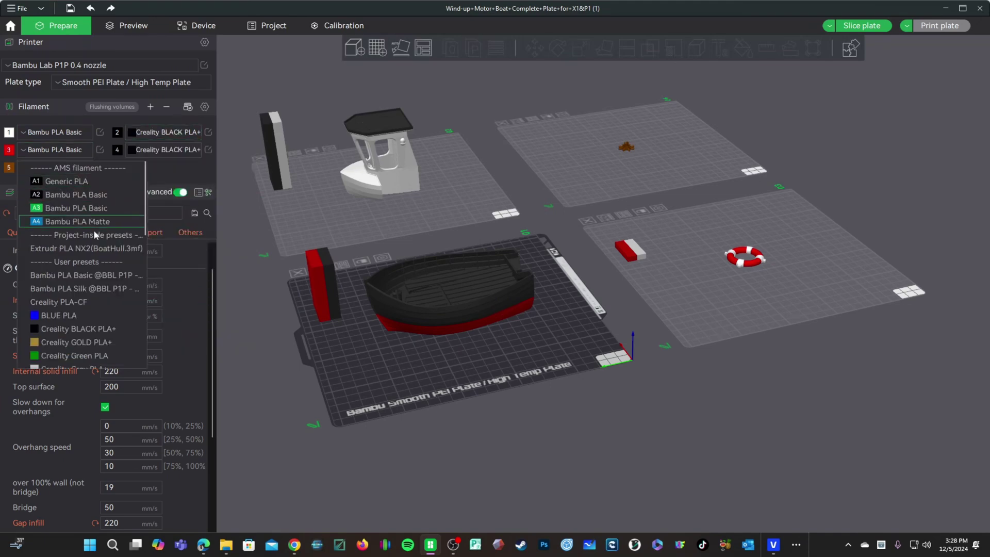
scroll(83, 264, "down", 3)
left_click(82, 266)
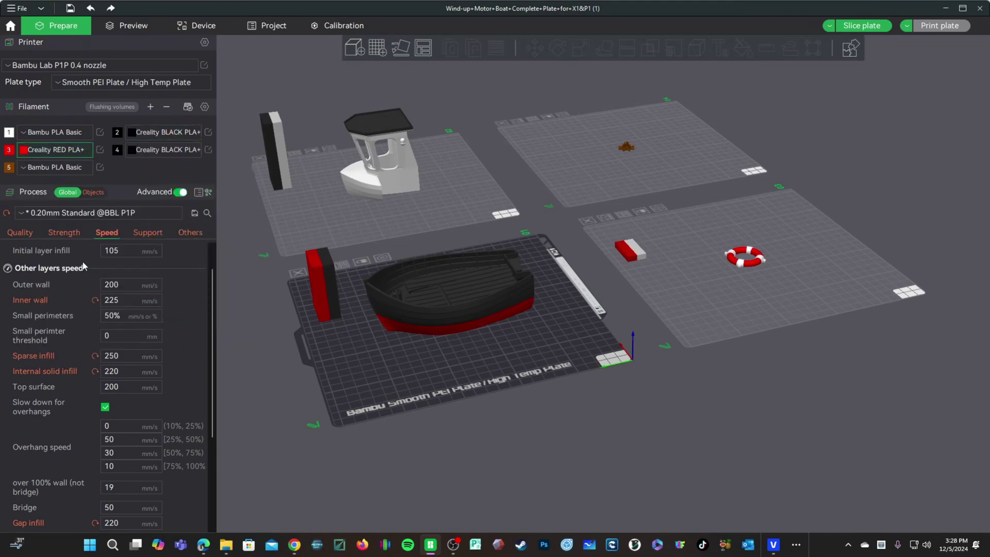
Step: Assign Dark Brown ESUN PLA to filament 5 and Creality White PLA+ to filament 1
left_click(78, 167)
scroll(98, 287, "down", 3)
scroll(98, 287, "down", 2)
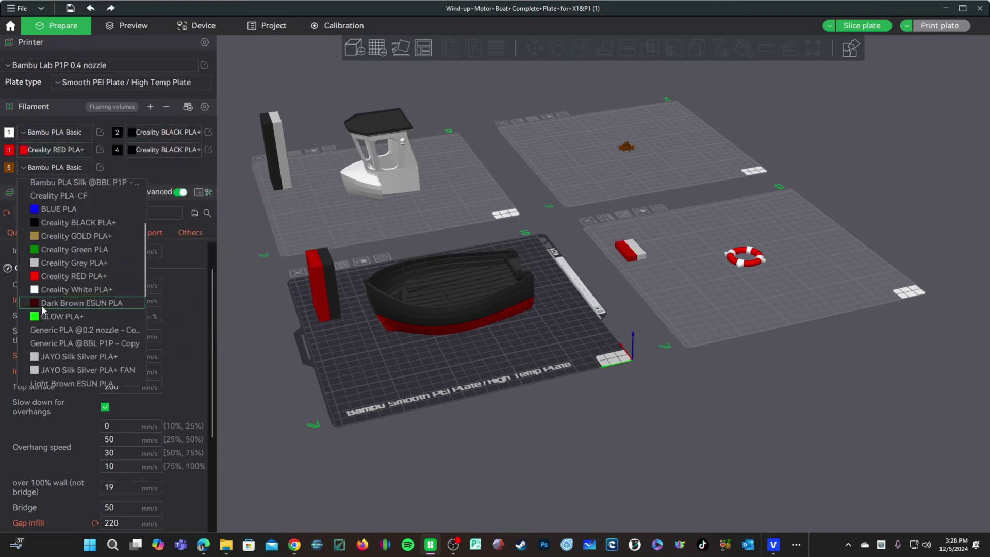
left_click(86, 303)
left_click(61, 135)
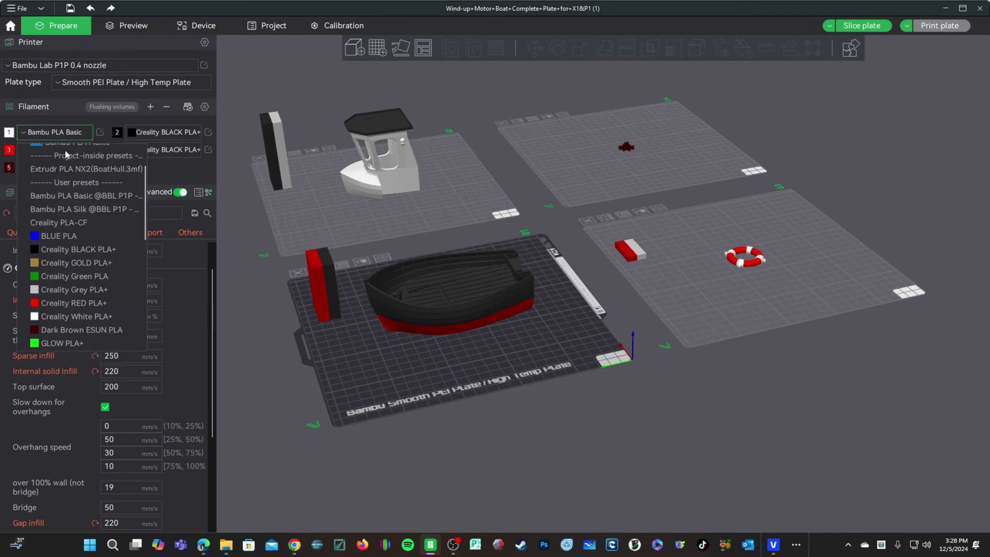
left_click(85, 317)
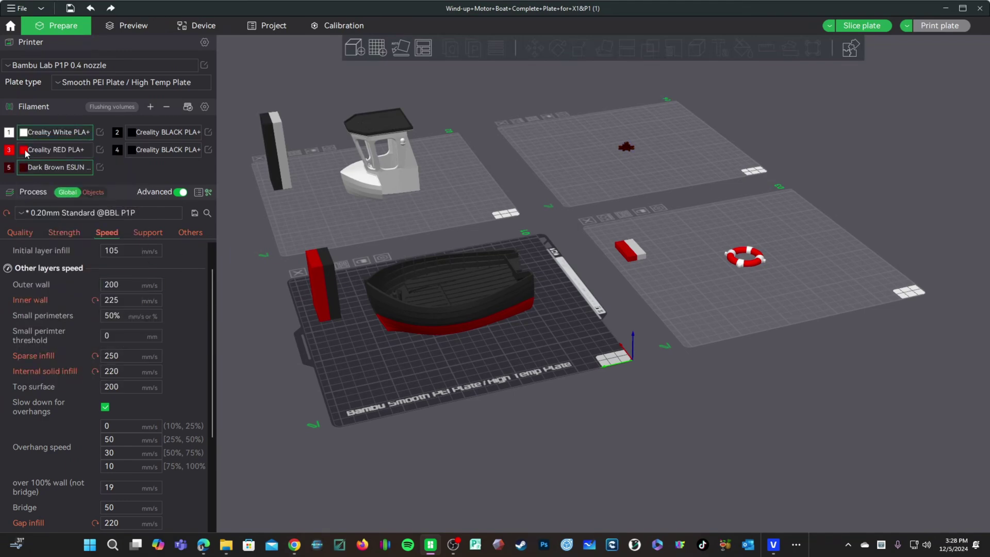
Step: Review filament 2's preset and colour choices, leaving both unchanged
left_click(144, 137)
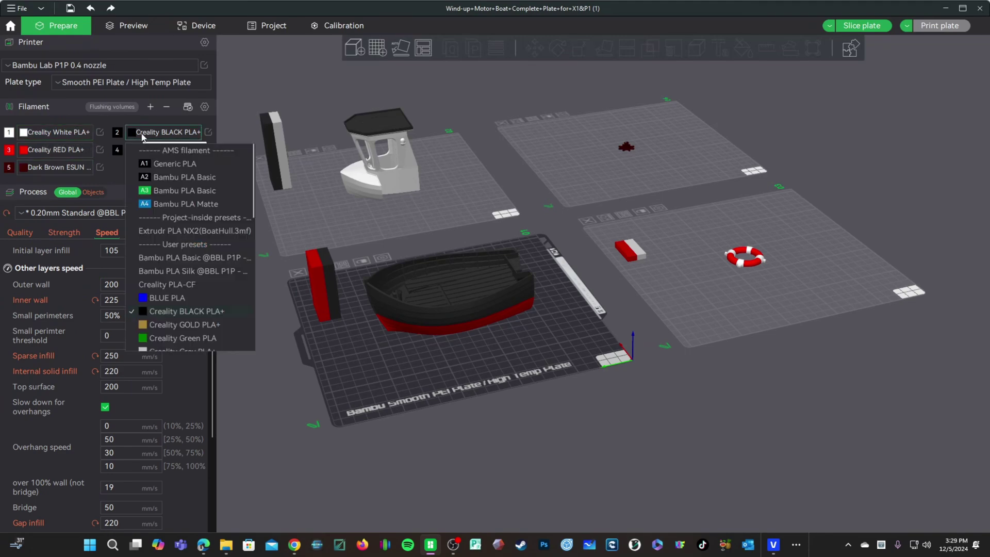
scroll(186, 255, "down", 5)
scroll(194, 257, "down", 5)
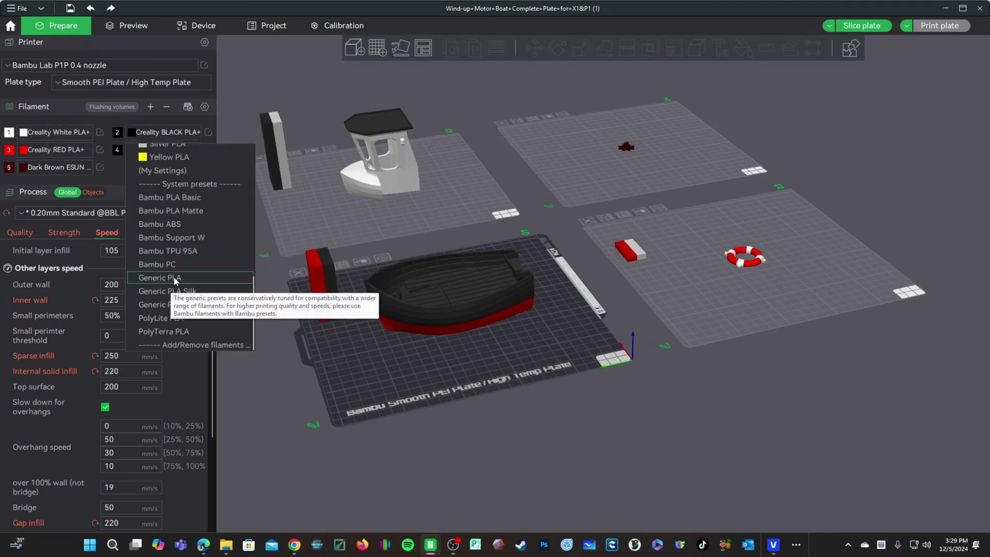
left_click(172, 136)
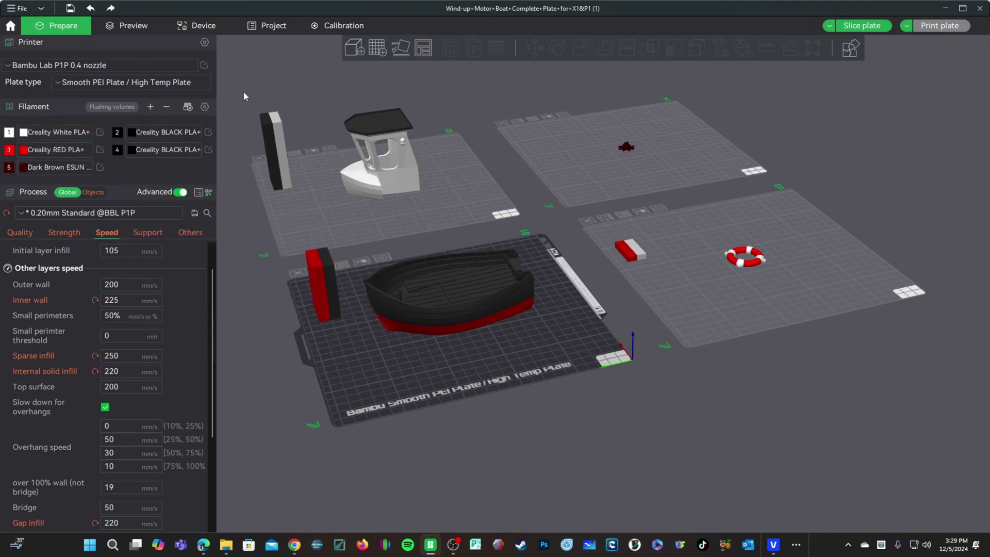
left_click(118, 135)
left_click(62, 162)
Step: Recalculate the flushing volumes table and confirm it
left_click(108, 108)
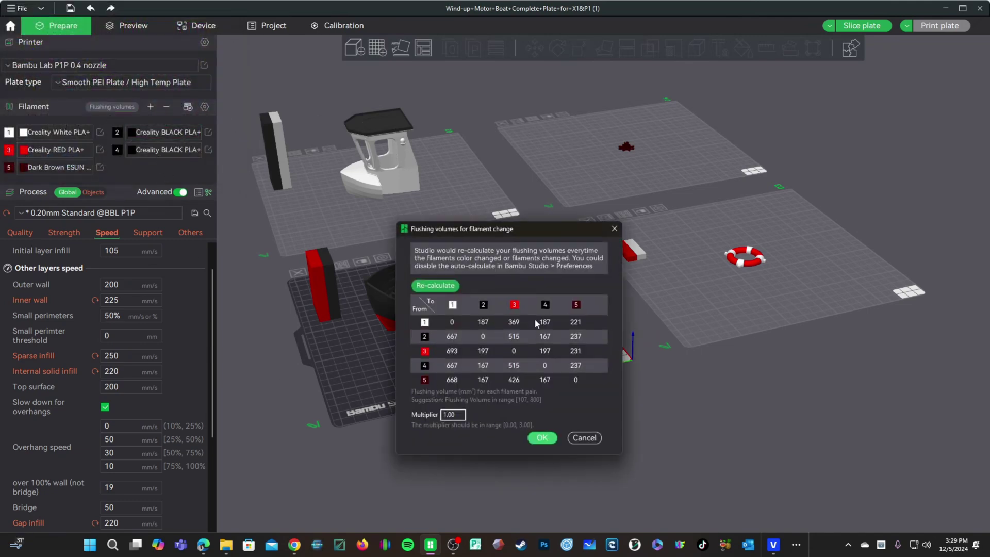
left_click(436, 288)
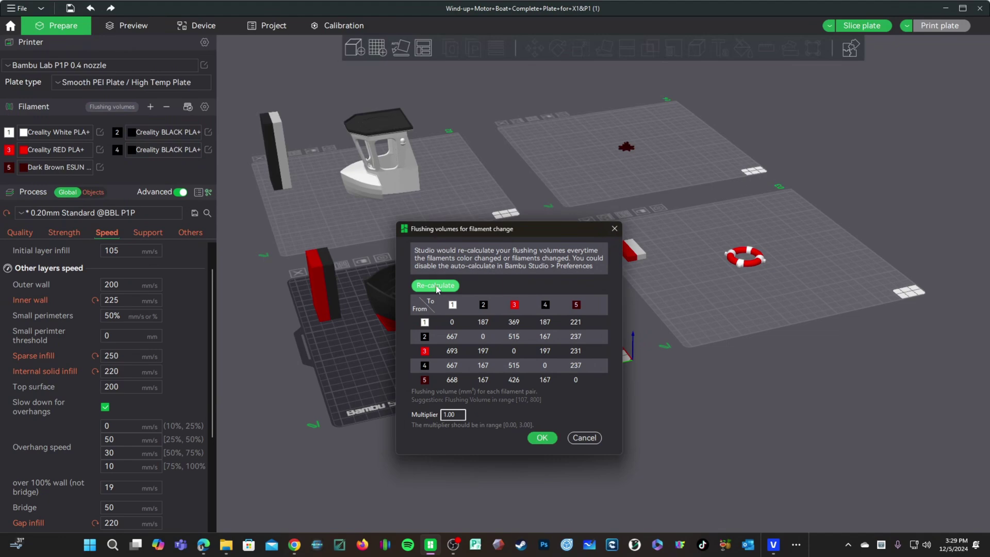
left_click(544, 438)
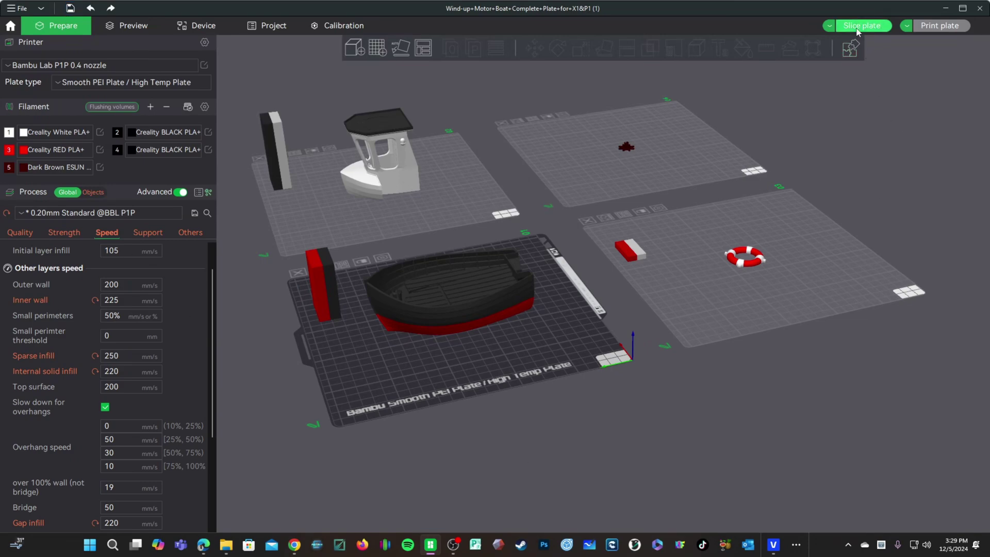
Step: Slice the boat hull on plate 1 and choose a different printer for its print job
left_click_drag(774, 194, 652, 400)
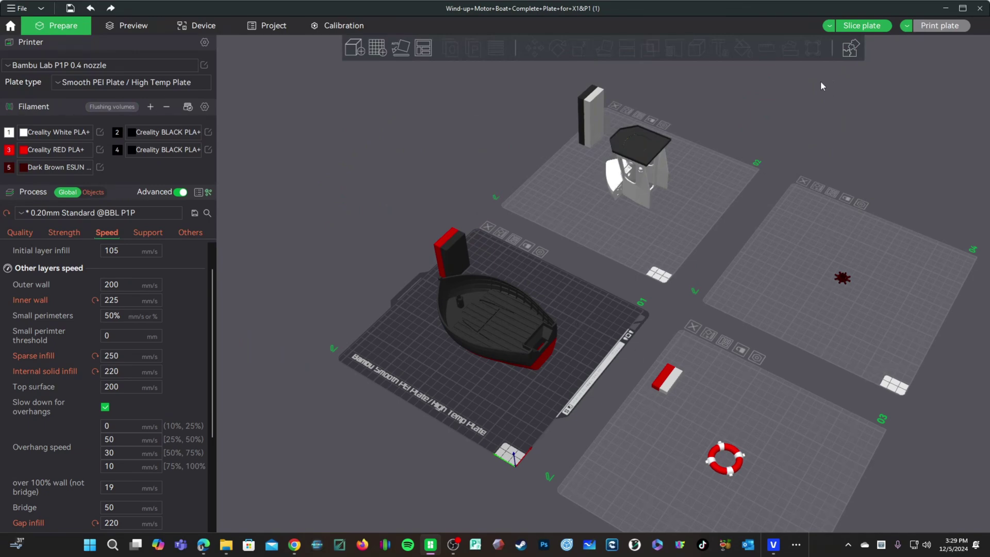
mouse_move(821, 80)
left_mouse_down()
mouse_move(545, 383)
mouse_move(548, 325)
mouse_move(529, 370)
mouse_move(803, 103)
left_mouse_up()
left_click(852, 28)
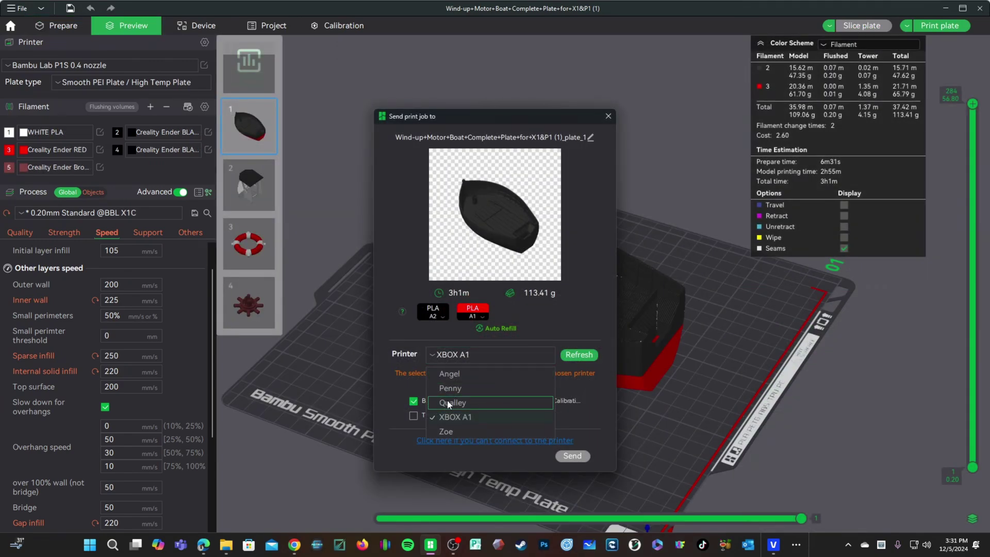
left_click(457, 375)
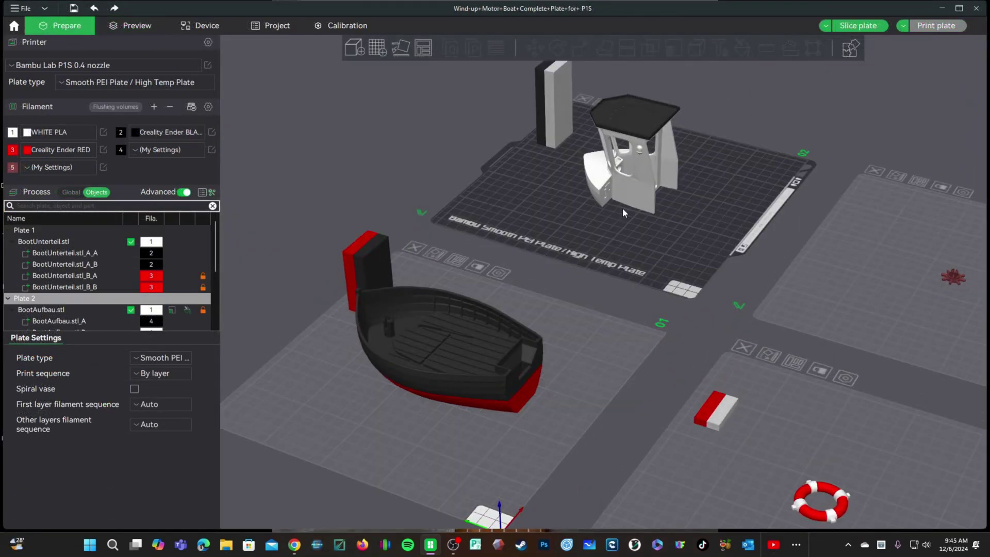
Step: Slice the cabin on plate 2 and inspect its sliced layer preview
left_click_drag(623, 330, 598, 407)
scroll(603, 359, "up", 2)
scroll(603, 359, "up", 2)
scroll(602, 360, "up", 2)
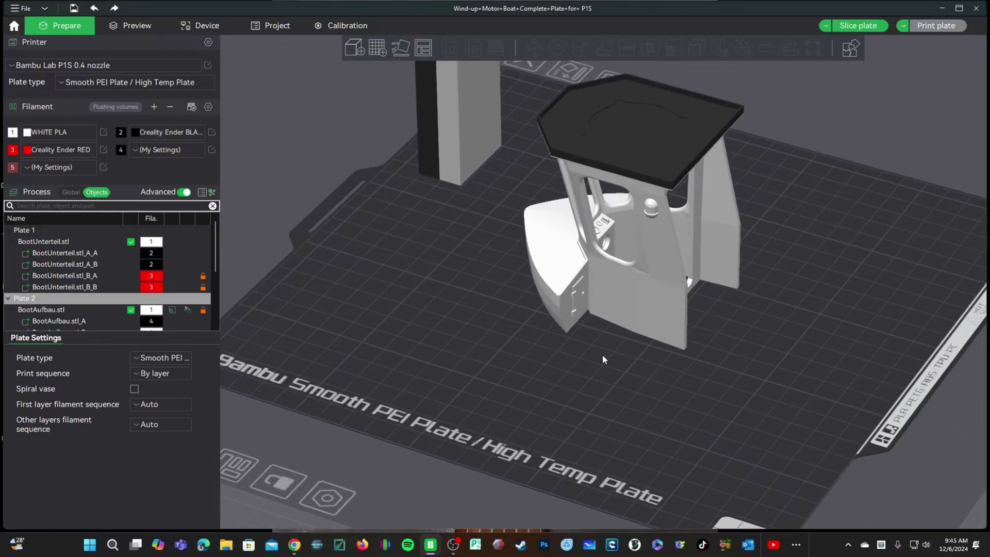
mouse_move(602, 359)
left_mouse_down()
mouse_move(578, 419)
mouse_move(481, 412)
mouse_move(549, 393)
mouse_move(571, 352)
mouse_move(583, 351)
mouse_move(707, 377)
mouse_move(766, 405)
mouse_move(677, 316)
left_mouse_up()
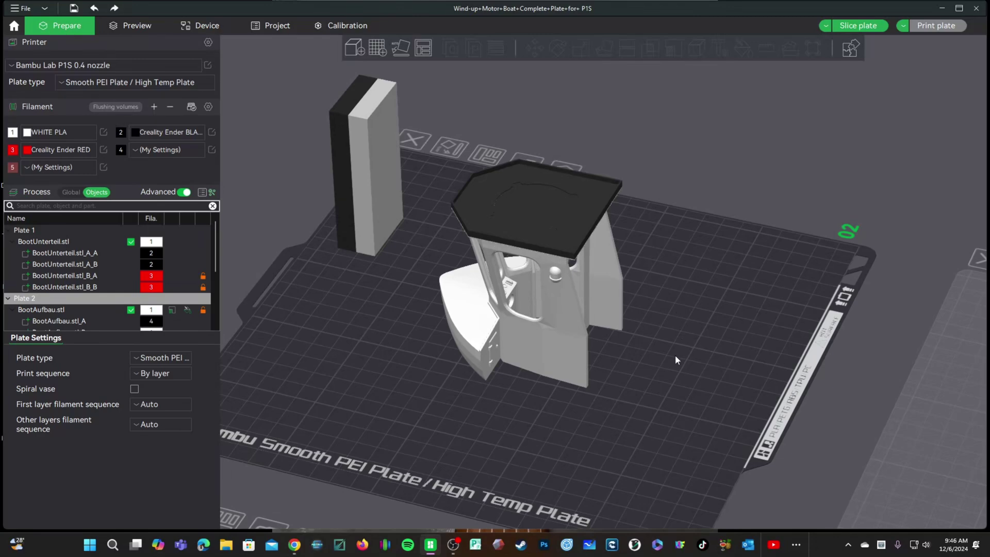
left_click(857, 30)
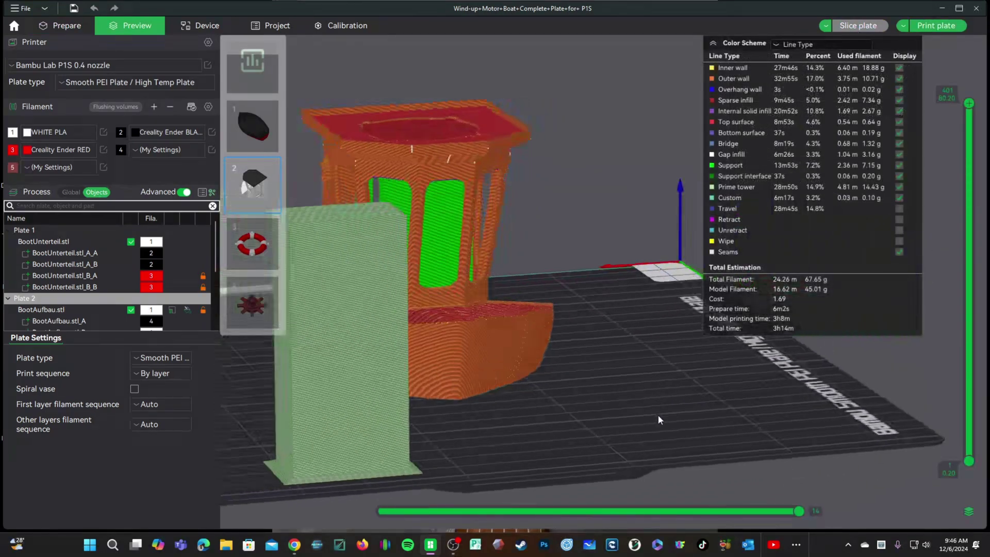
left_click_drag(659, 416, 833, 422)
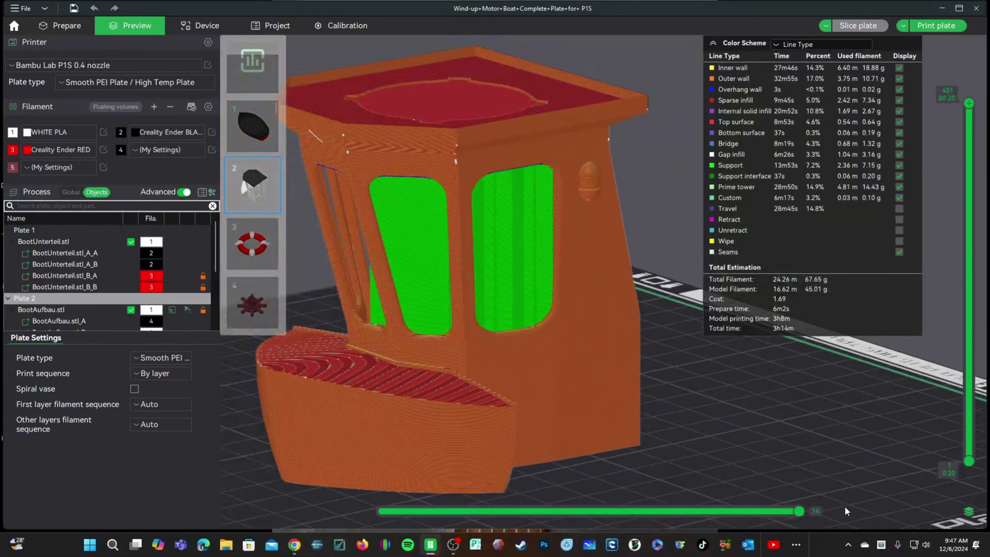
mouse_move(832, 416)
left_mouse_down()
mouse_move(754, 459)
mouse_move(882, 475)
left_mouse_up()
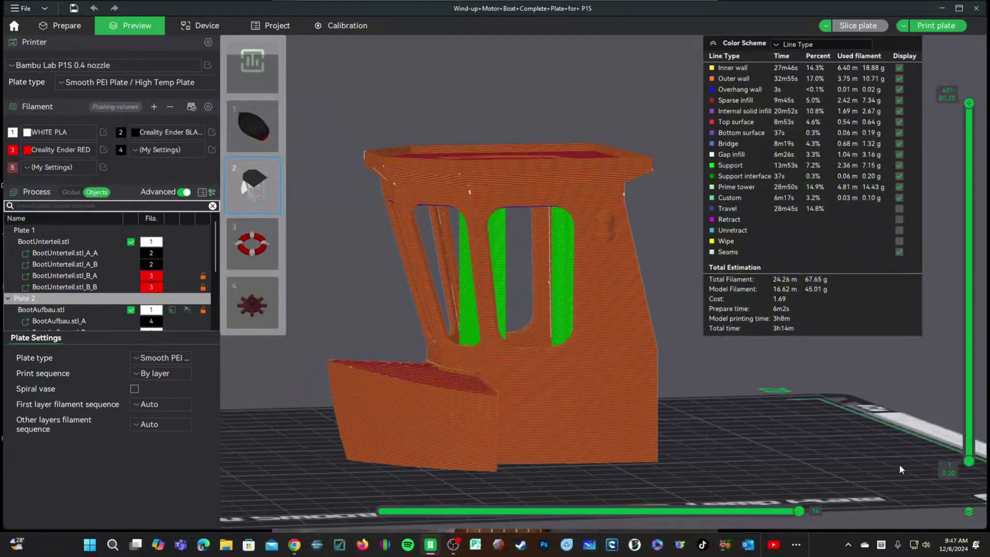
Step: Return to Prepare and look over the lifebuoy plate and the other plates
key("Tab")
scroll(710, 209, "up", 3)
scroll(693, 222, "up", 3)
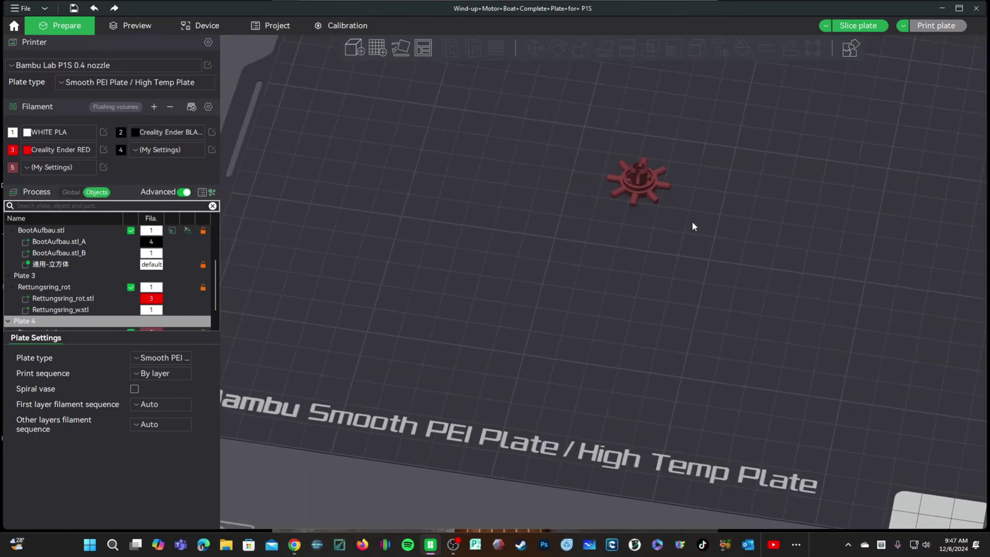
scroll(693, 221, "up", 1)
scroll(684, 286, "down", 1)
scroll(698, 273, "down", 2)
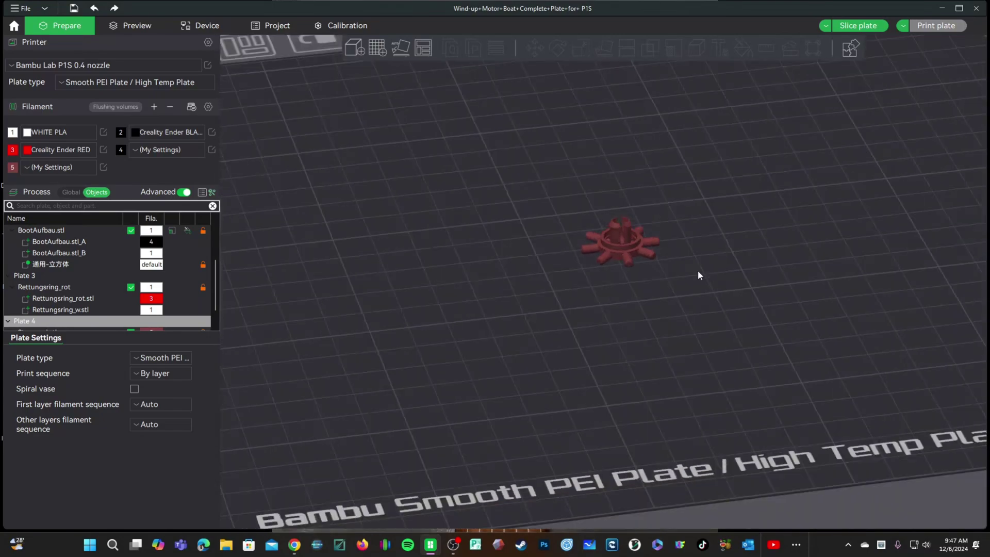
scroll(678, 278, "up", 2)
scroll(663, 298, "down", 3)
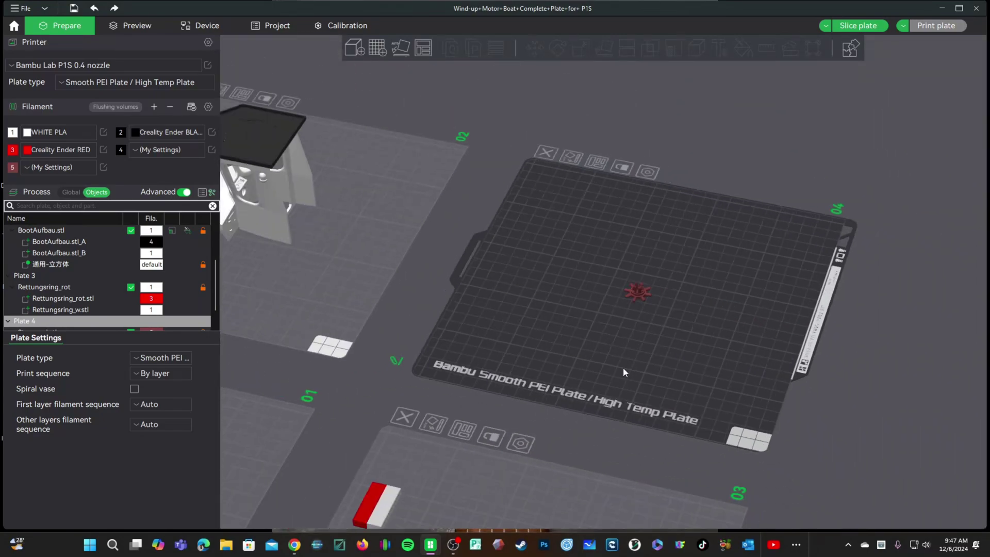
middle_click_drag(644, 321, 698, 233)
scroll(605, 374, "up", 4)
mouse_move(551, 381)
left_mouse_down()
mouse_move(624, 391)
mouse_move(653, 354)
mouse_move(677, 363)
mouse_move(744, 336)
left_mouse_up()
scroll(624, 391, "down", 4)
mouse_move(744, 340)
middle_mouse_down()
mouse_move(735, 347)
mouse_move(822, 443)
middle_mouse_up()
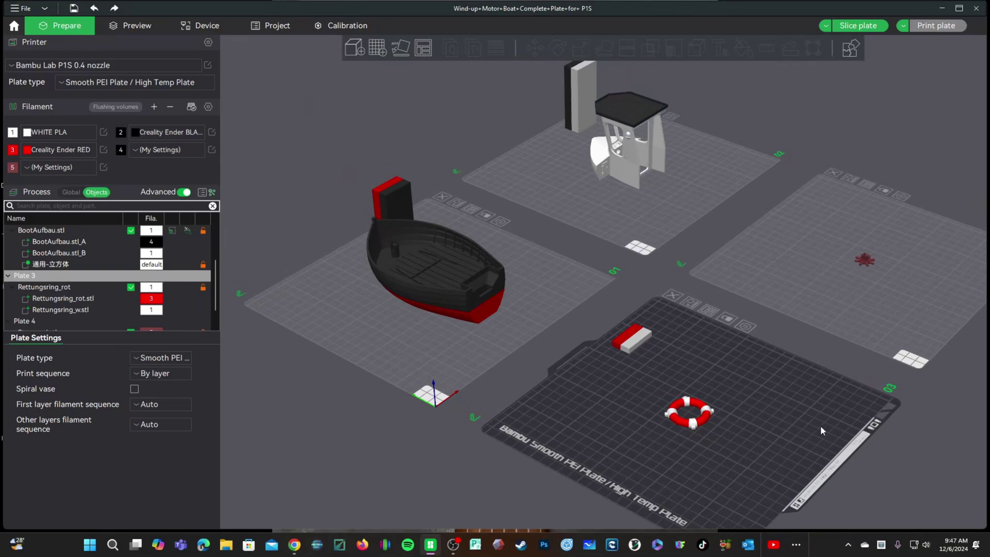
Step: From the Home page, create a new project, discarding the boat project's modified values
left_click(14, 30)
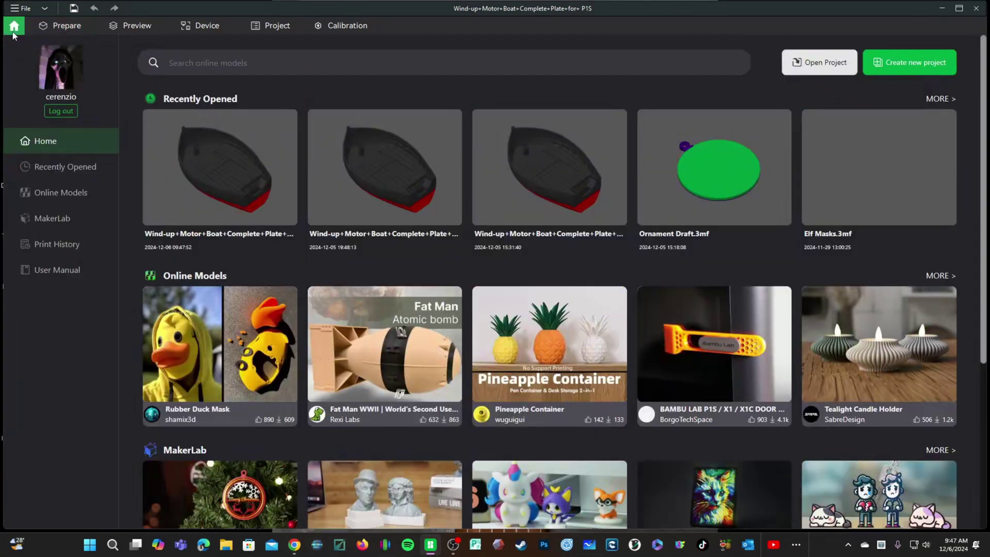
left_click(921, 77)
left_click(508, 402)
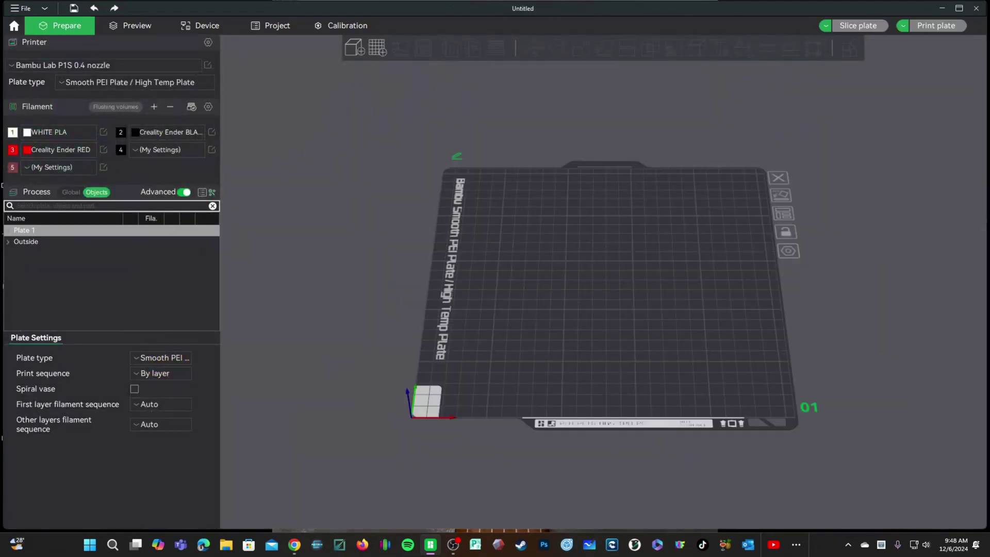
Step: Switch to the Chrome browser
key("alt+Tab")
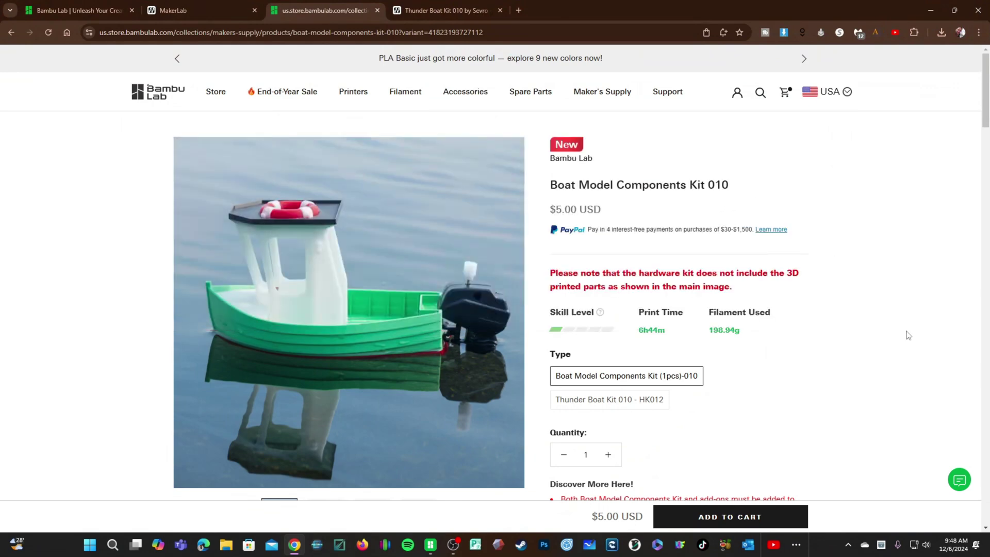
Step: Highlight the windup-motorboat and Thunder Boat Kit 010 names, then open the Thunder Boat MakerWorld page
left_click(600, 409)
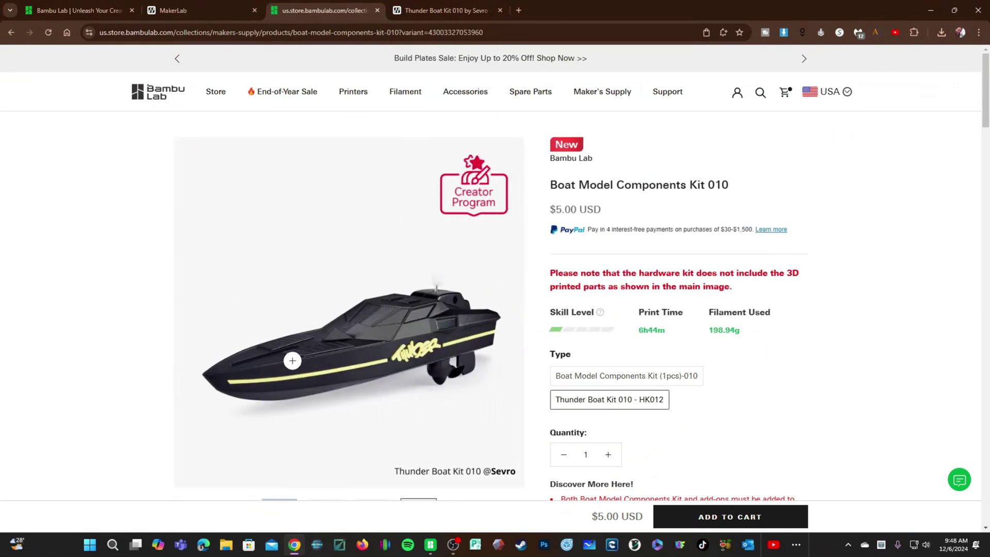
scroll(293, 362, "down", 1)
scroll(292, 362, "down", 3)
scroll(98, 376, "down", 3)
scroll(97, 376, "down", 3)
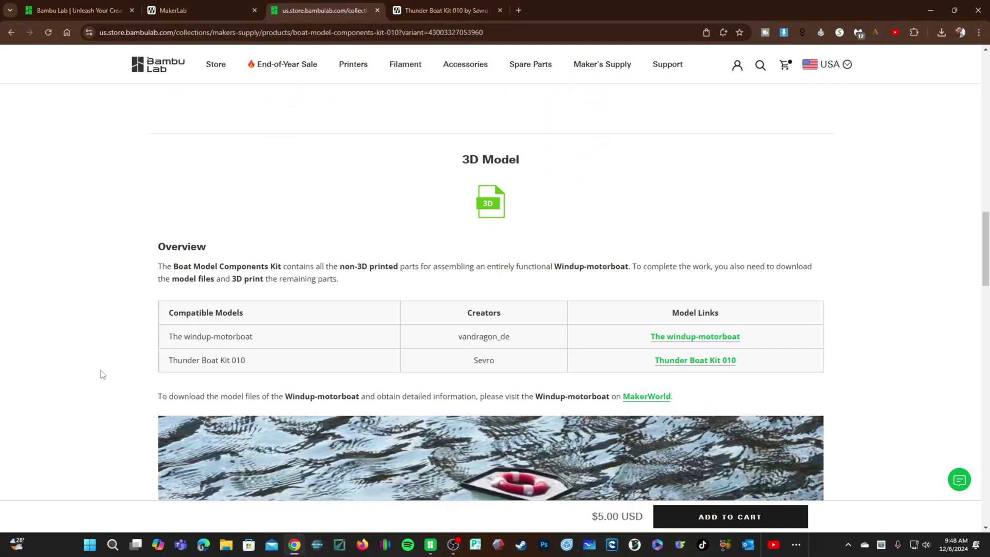
scroll(100, 375, "down", 3)
scroll(100, 374, "up", 2)
scroll(109, 372, "down", 1)
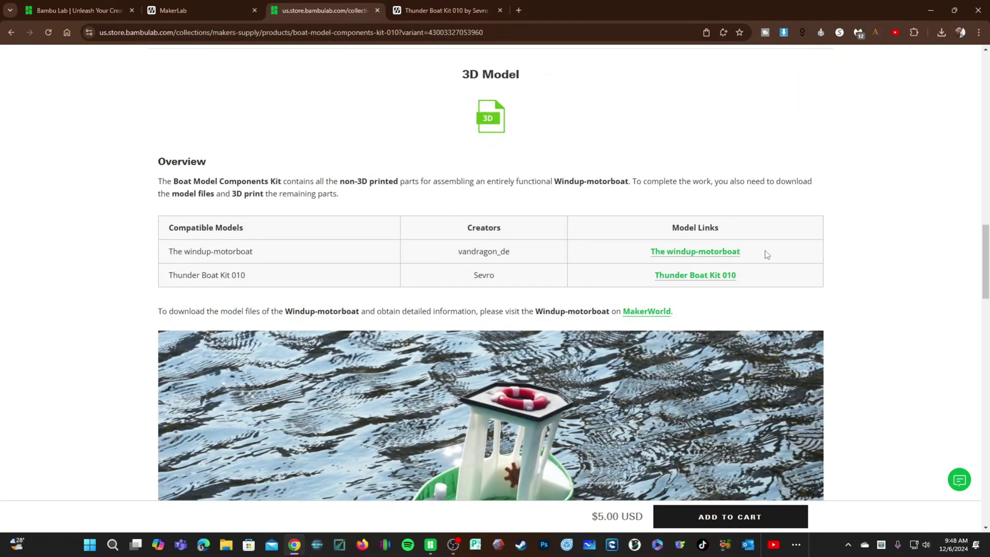
left_click_drag(165, 257, 272, 256)
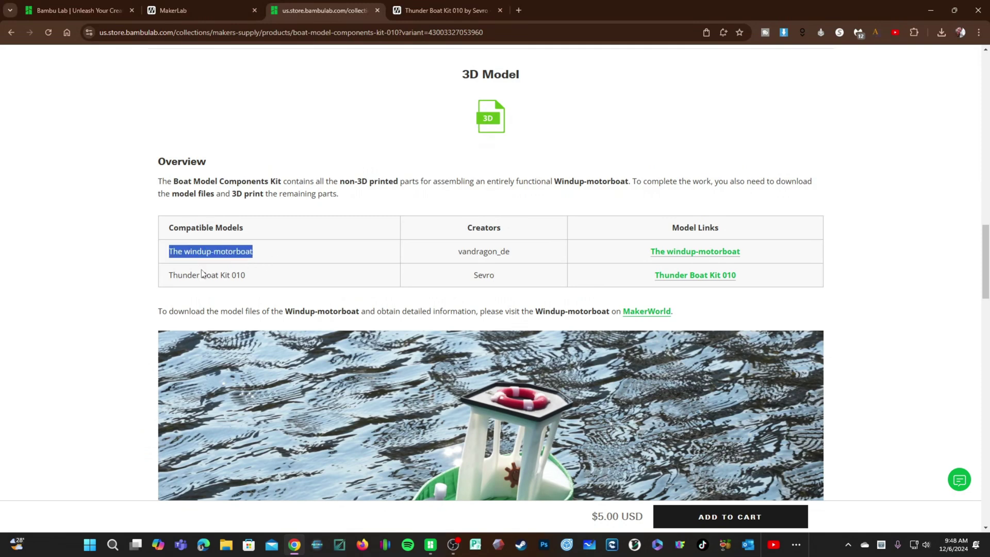
left_click_drag(172, 275, 298, 278)
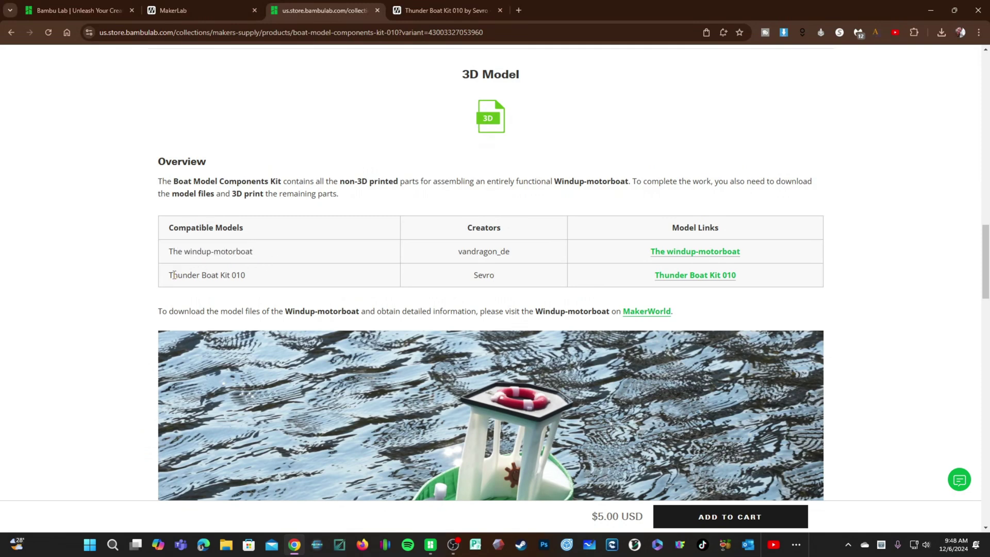
left_click(694, 276)
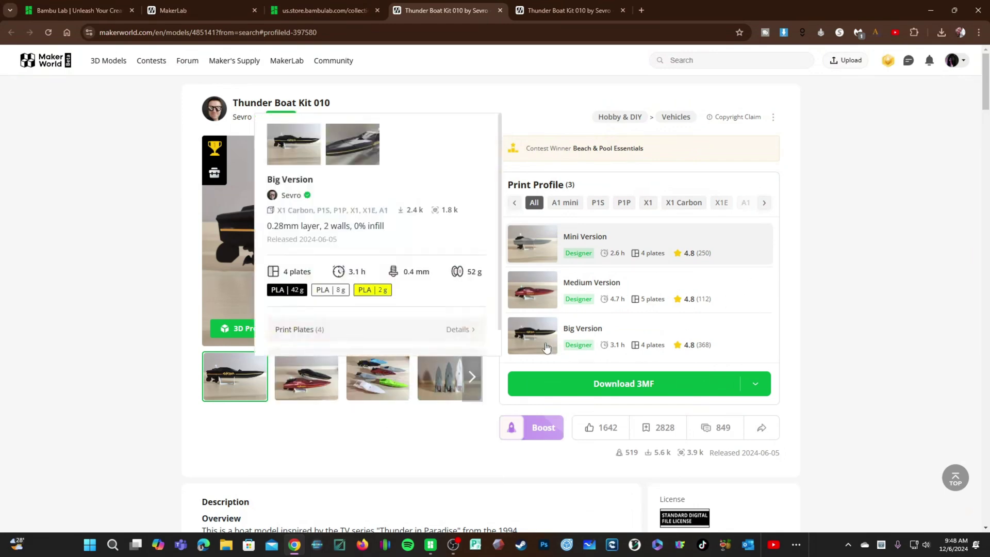
mouse_move(532, 291)
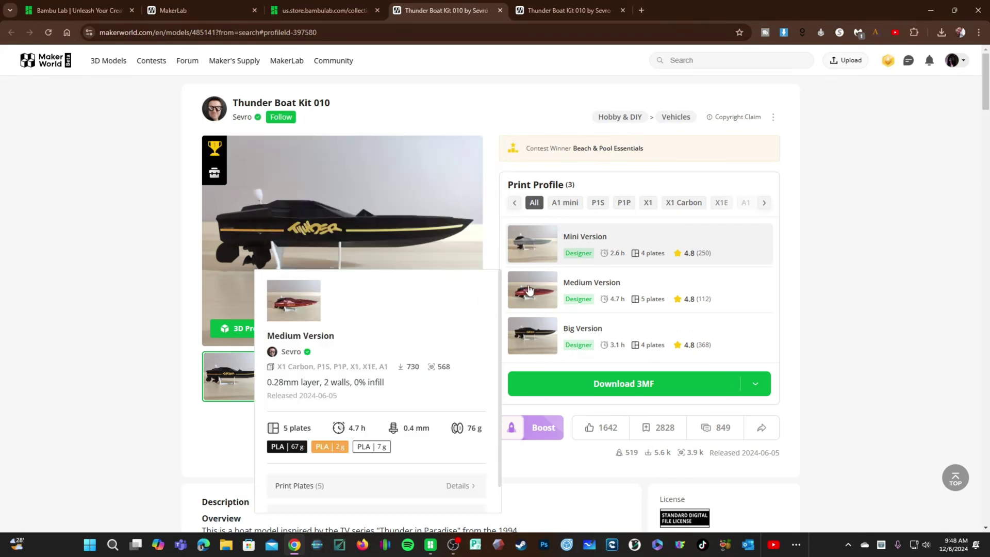
Step: Preview the Medium Version profile, then filter the print profiles to P1S
left_click(530, 290)
left_click(598, 202)
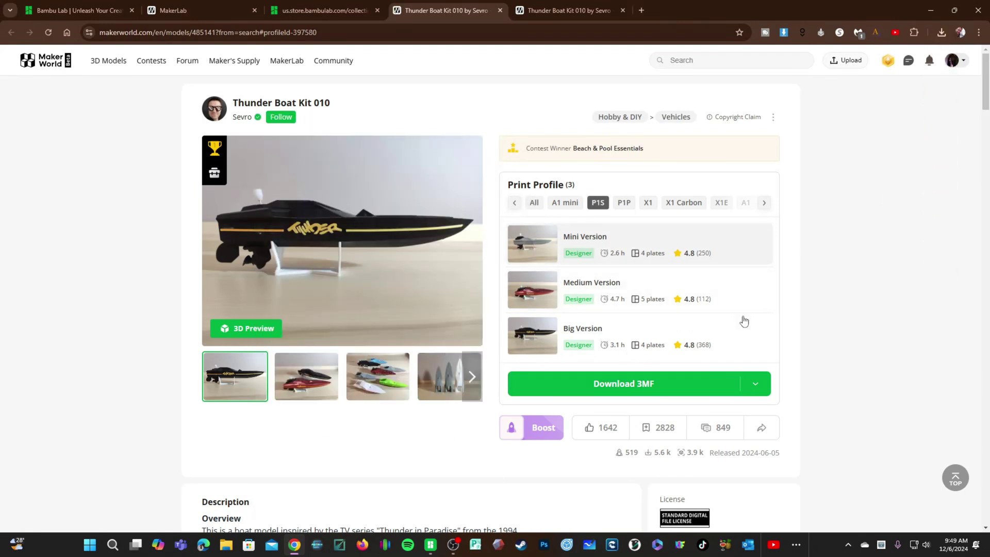
Step: Load Boat+Mini (1).3mf and switch the printer to Bambu Lab P1S 0.4 nozzle
left_click(431, 545)
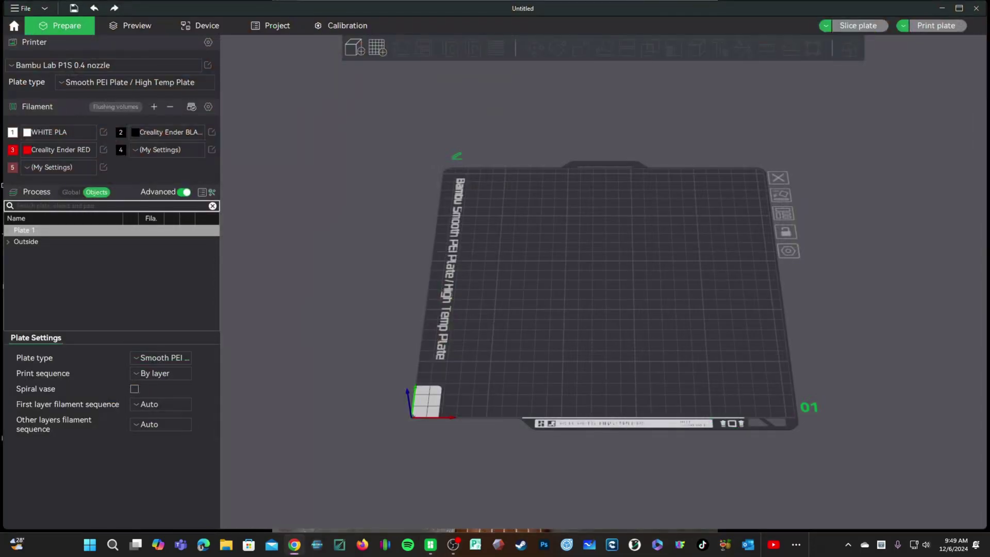
left_click_drag(787, 249, 598, 272)
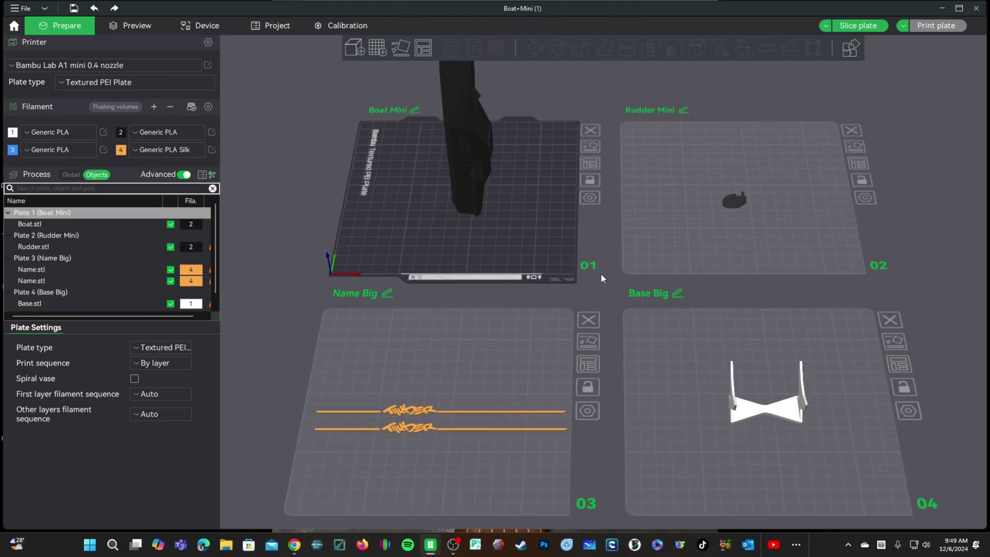
scroll(597, 298, "down", 5)
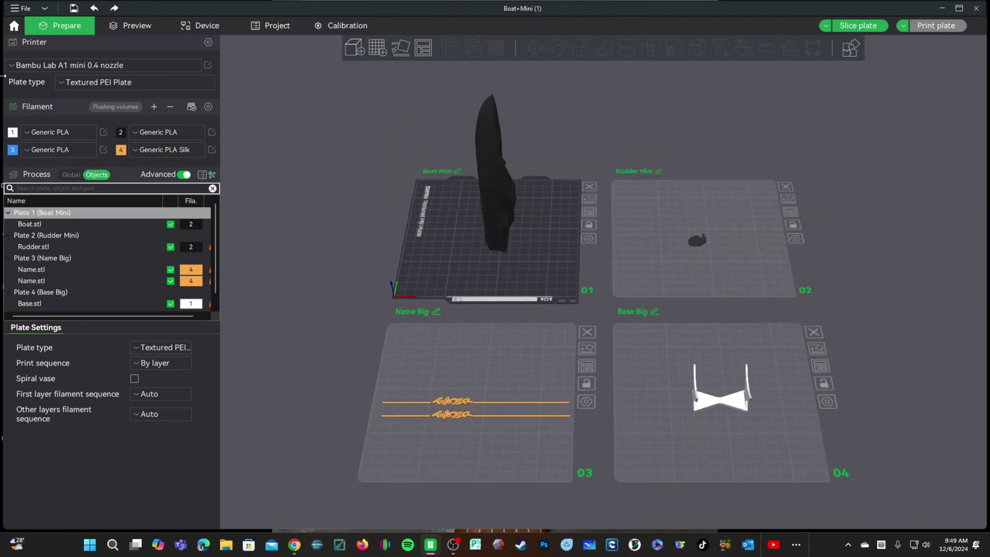
left_click(74, 66)
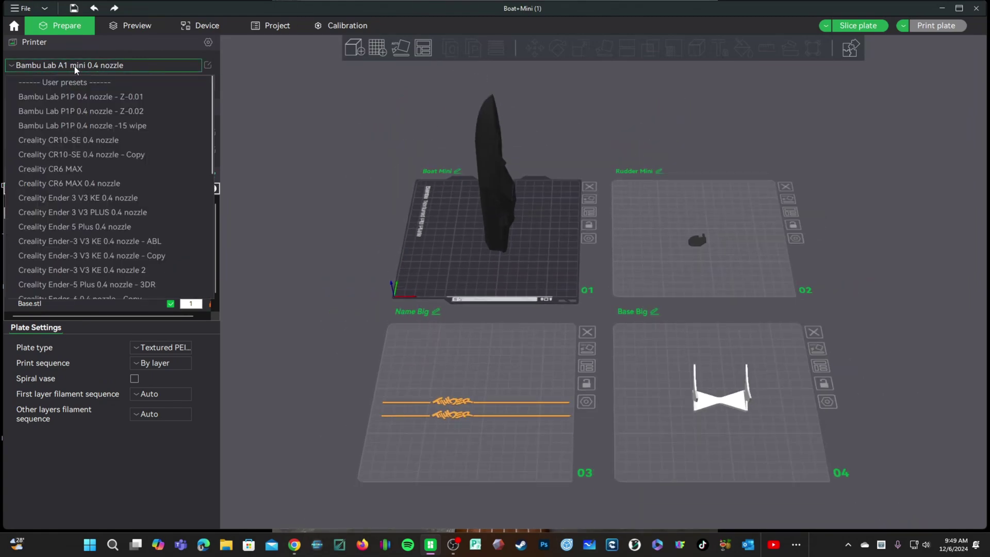
scroll(96, 178, "down", 10)
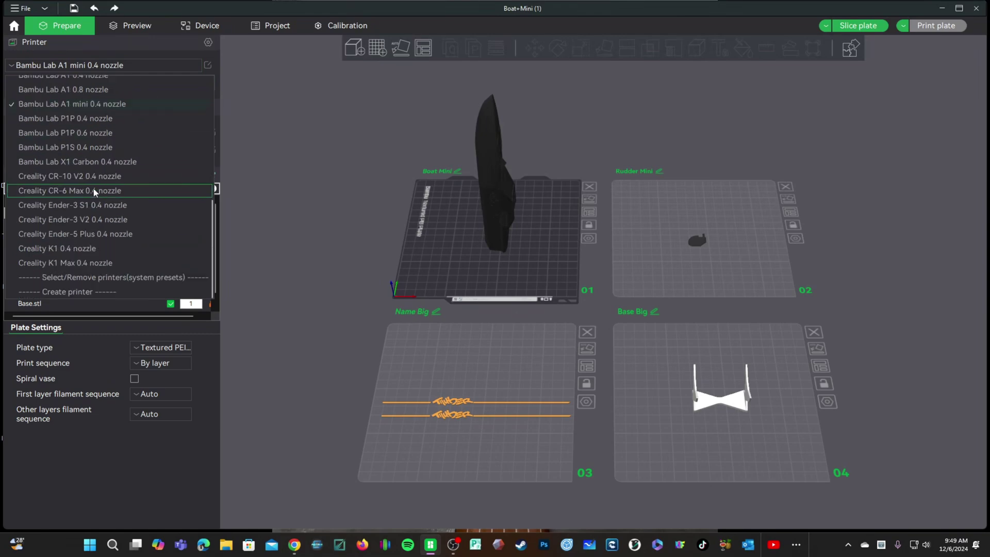
left_click(84, 148)
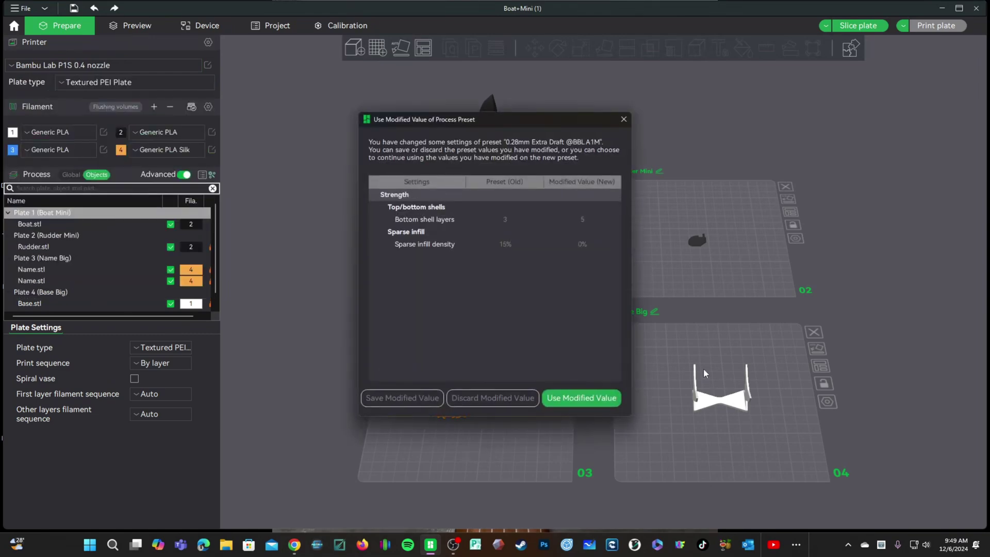
Step: Keep the modified process values, then inspect the Name Big, Rudder Mini and plate 1 plates
left_click(578, 401)
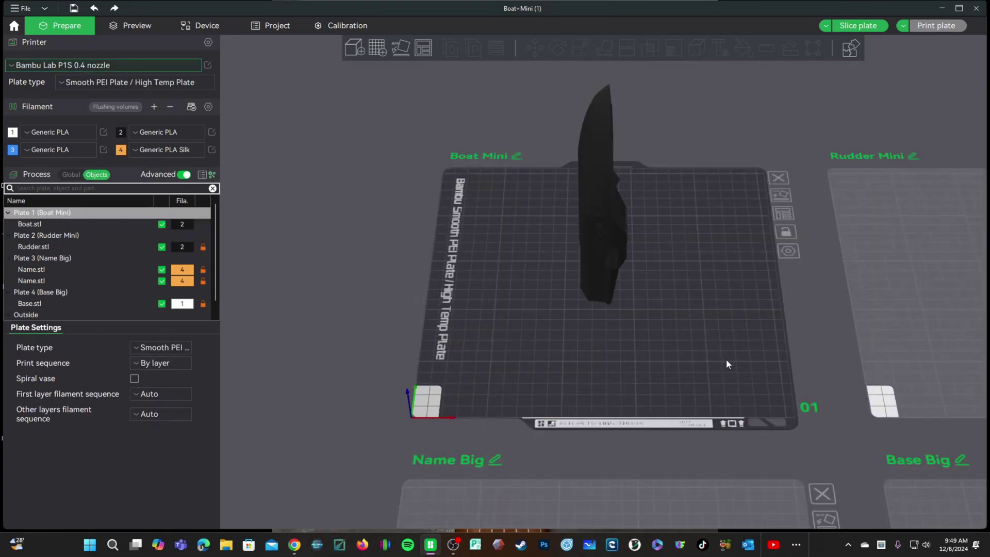
scroll(727, 359, "down", 2)
middle_click_drag(642, 332, 635, 216)
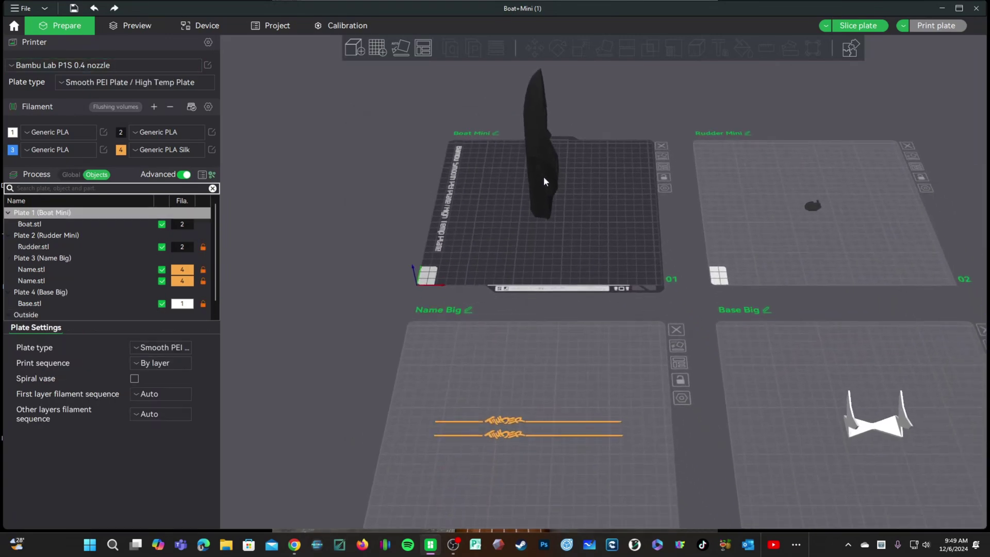
scroll(558, 479, "up", 3)
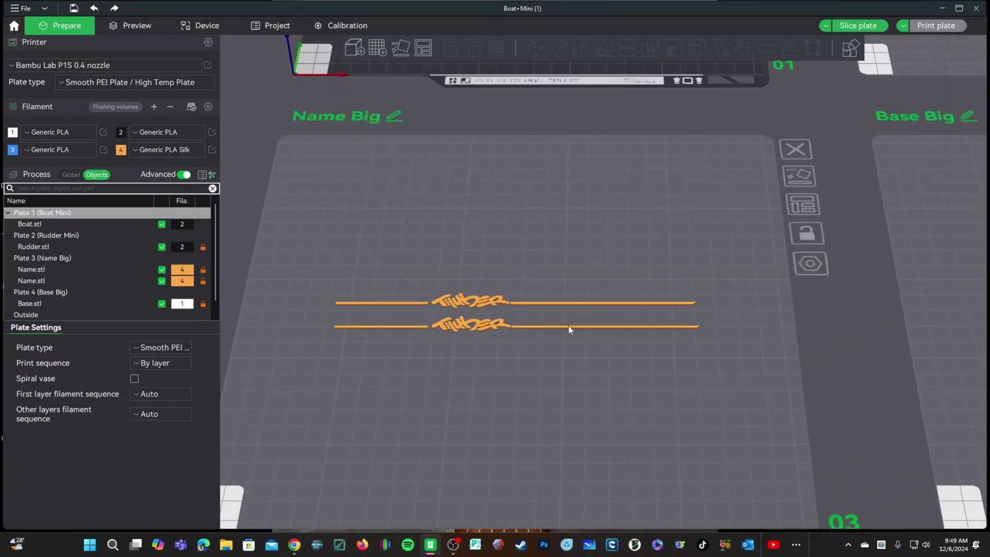
scroll(569, 326, "down", 2)
scroll(603, 355, "down", 2)
scroll(777, 389, "down", 2)
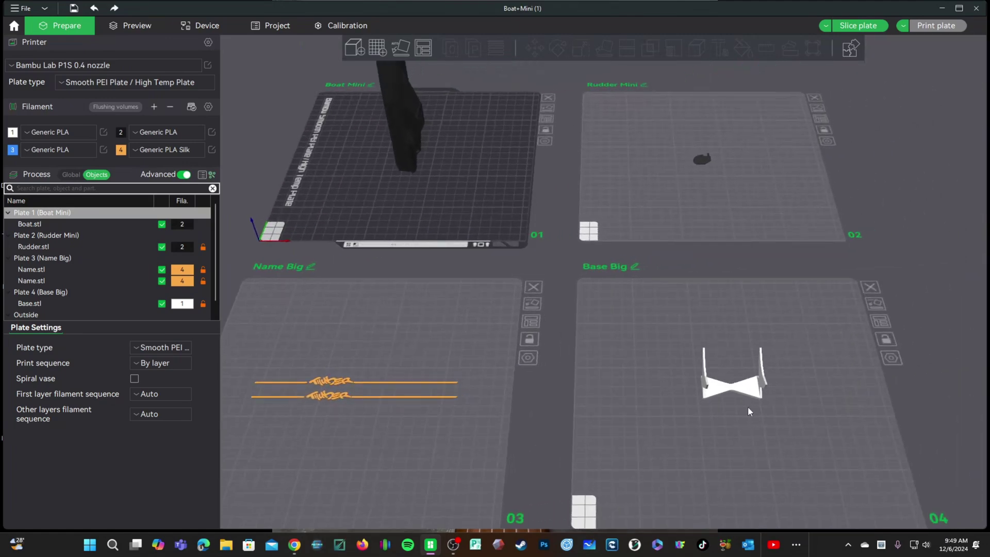
scroll(745, 209, "up", 2)
scroll(683, 239, "up", 2)
scroll(663, 316, "up", 2)
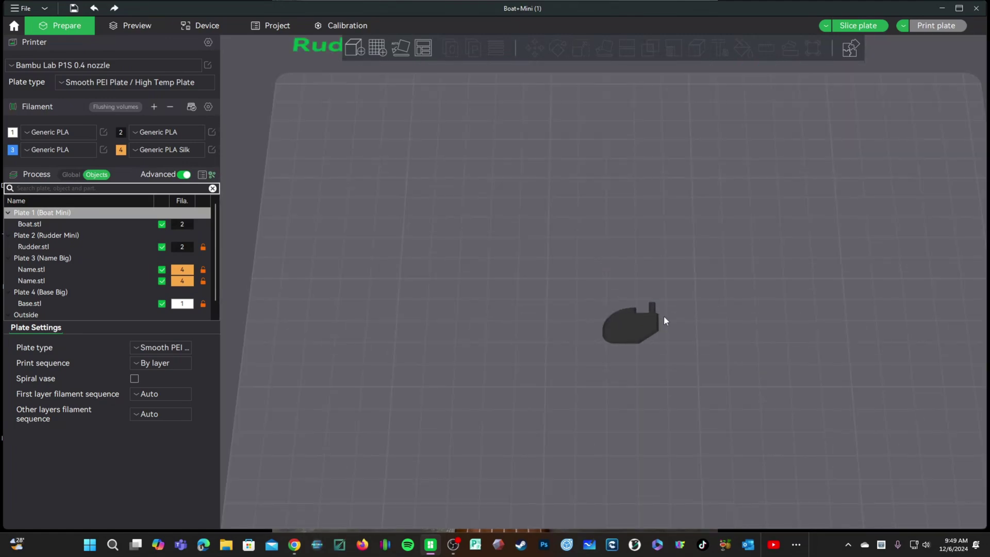
scroll(663, 317, "up", 1)
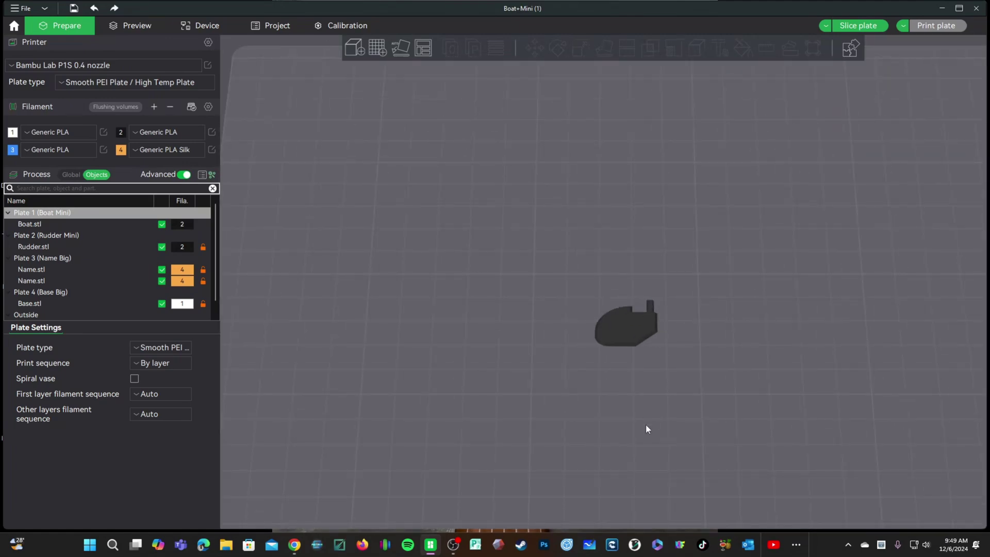
scroll(648, 426, "down", 2)
scroll(657, 399, "down", 2)
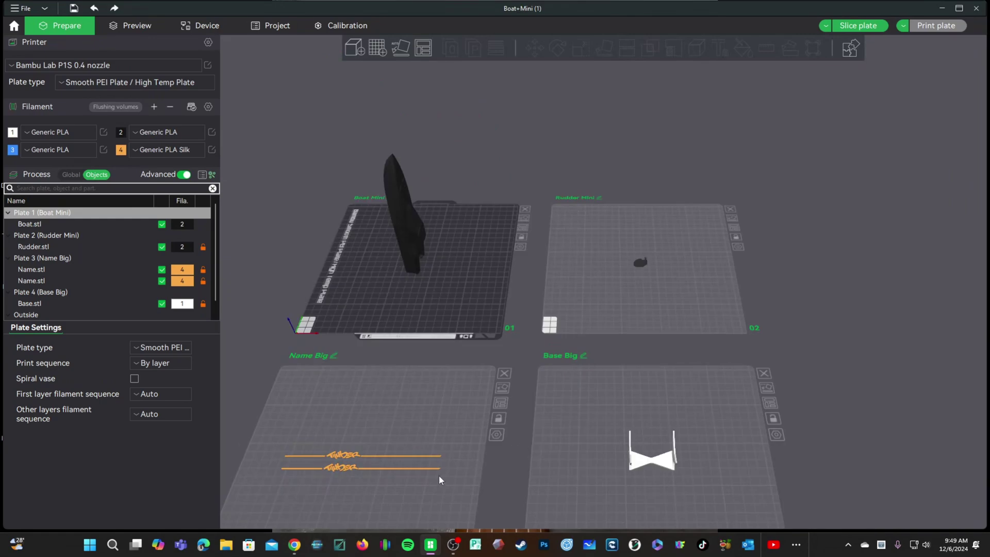
left_click(599, 286)
left_click(379, 302)
scroll(381, 255, "up", 2)
scroll(382, 256, "up", 1)
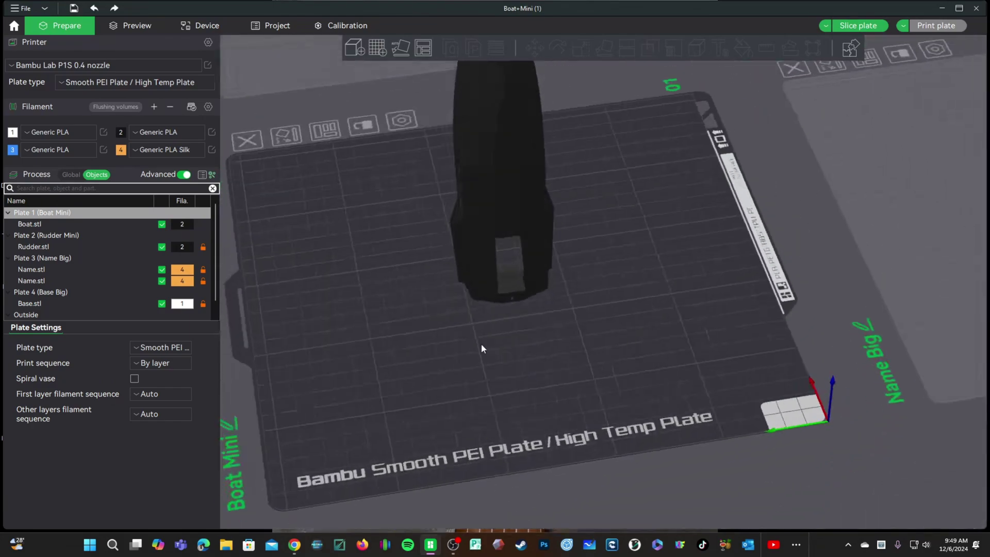
mouse_move(383, 258)
left_mouse_down()
mouse_move(531, 334)
mouse_move(596, 277)
mouse_move(539, 346)
left_mouse_up()
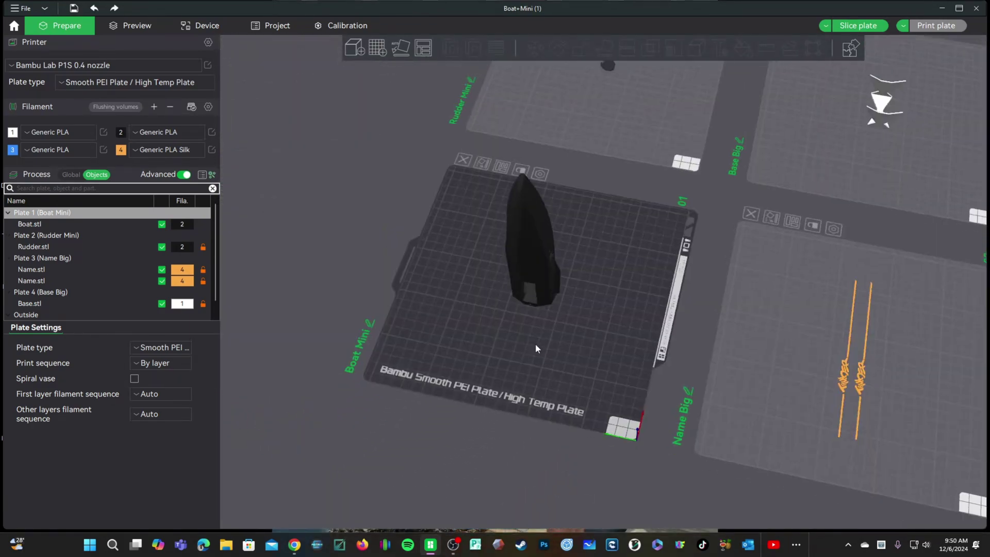
left_click_drag(540, 345, 602, 356)
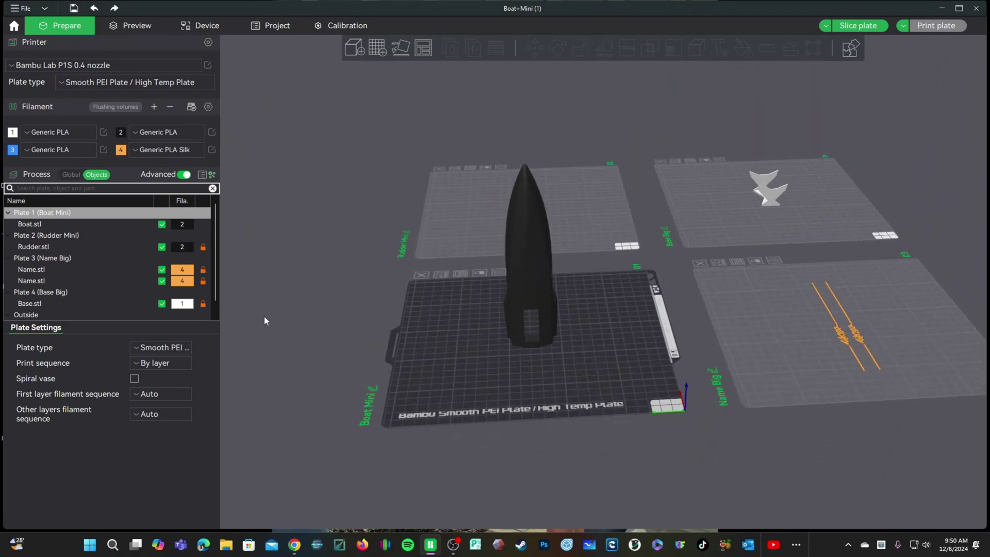
Step: Switch the printer to the P1P 0.4 nozzle, keeping the modified process values
left_click(70, 173)
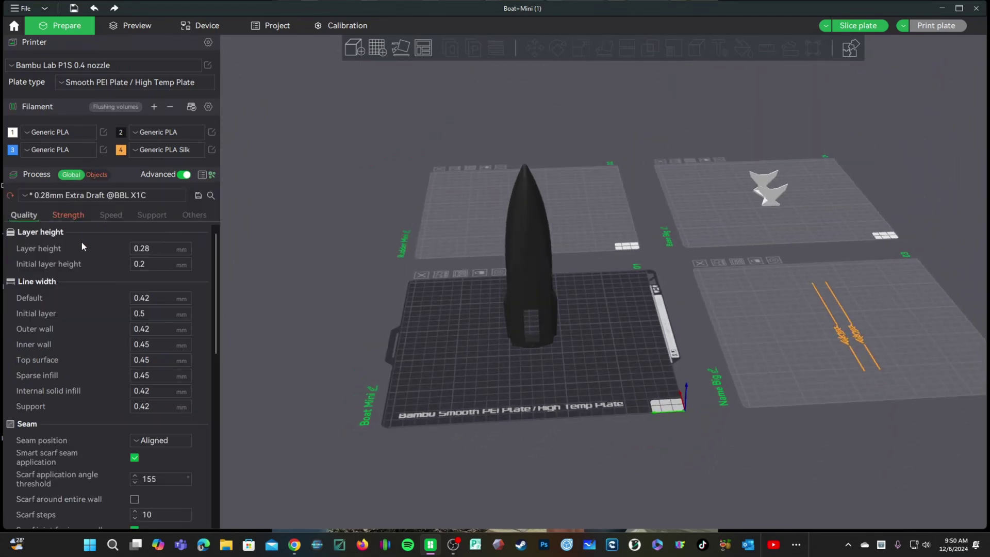
left_click_drag(553, 359, 451, 363)
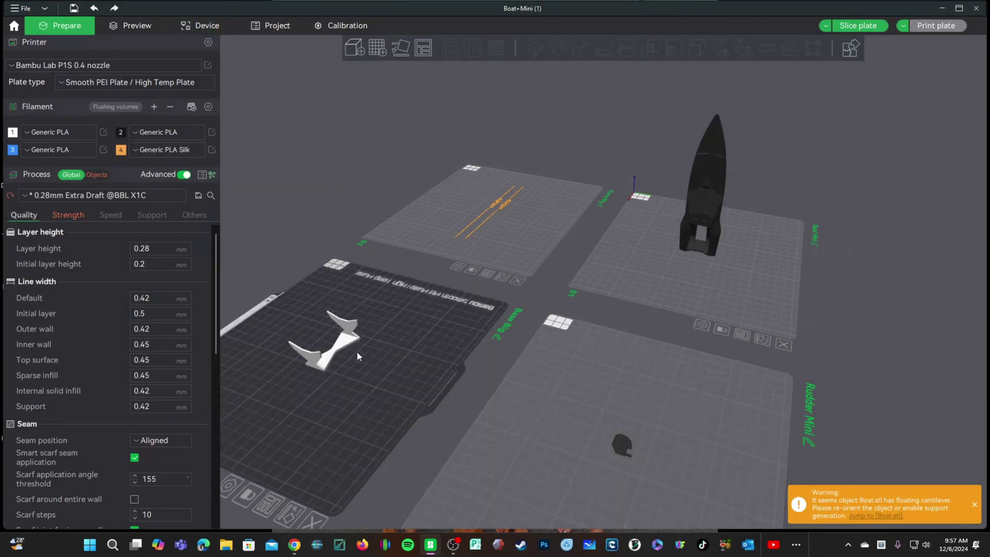
left_click(86, 67)
scroll(105, 195, "down", 10)
scroll(96, 209, "down", 5)
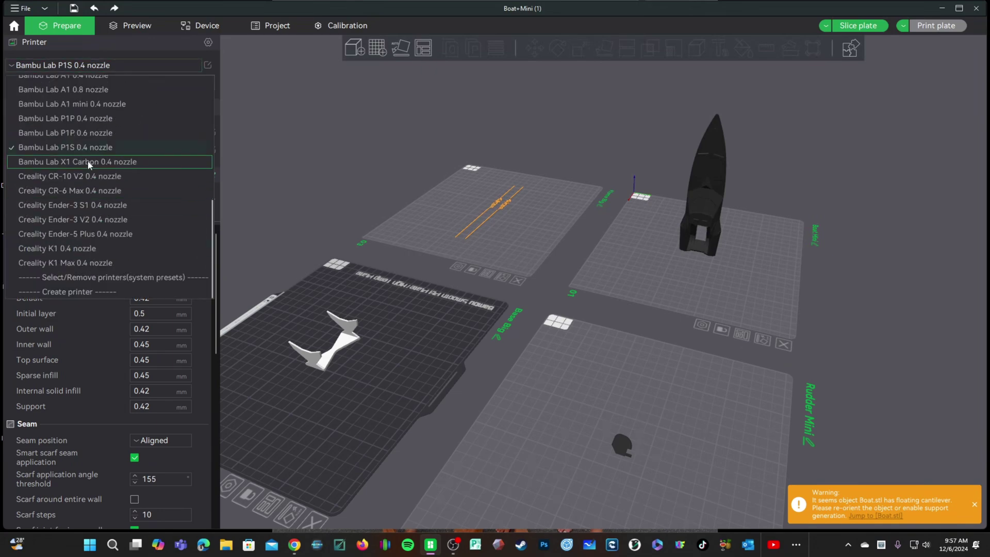
left_click(97, 118)
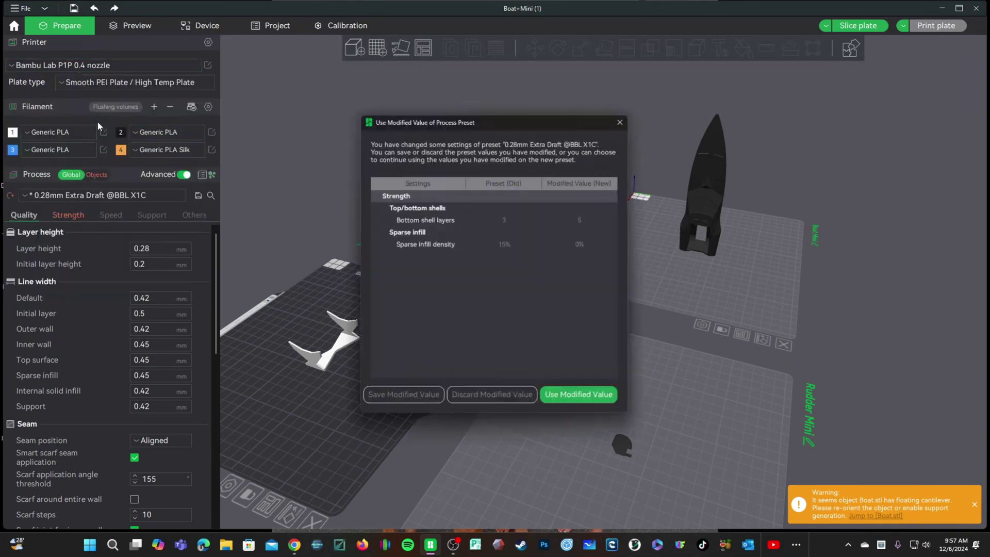
left_click(573, 394)
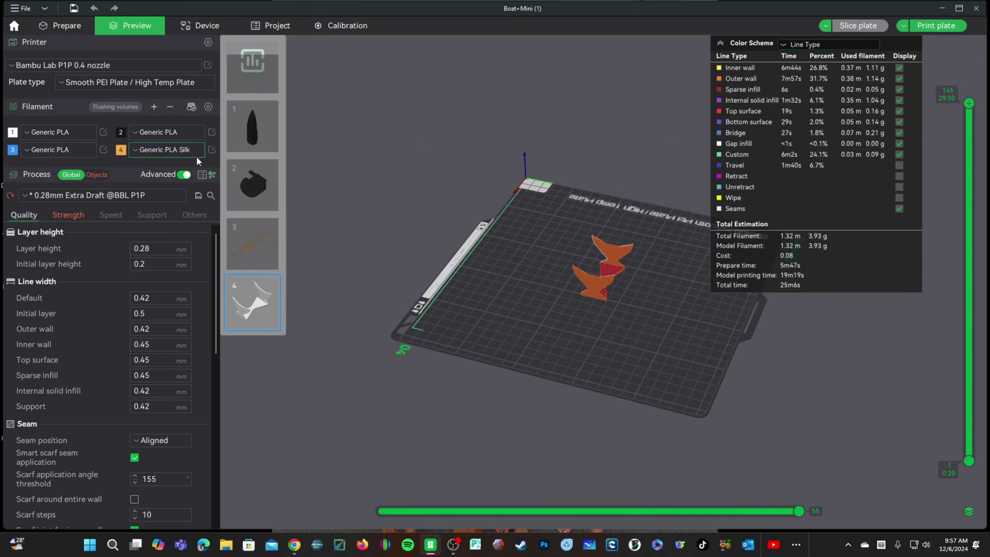
Step: Set the wall, infill and top-surface speeds to 150 mm/s
left_click(110, 214)
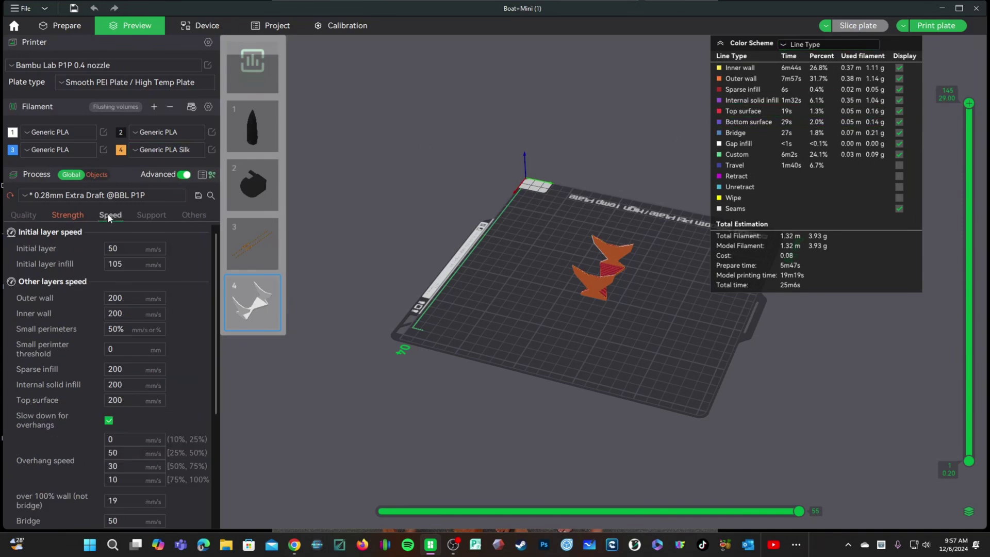
left_click(124, 298)
key("Tab")
key("Tab")
key("Tab")
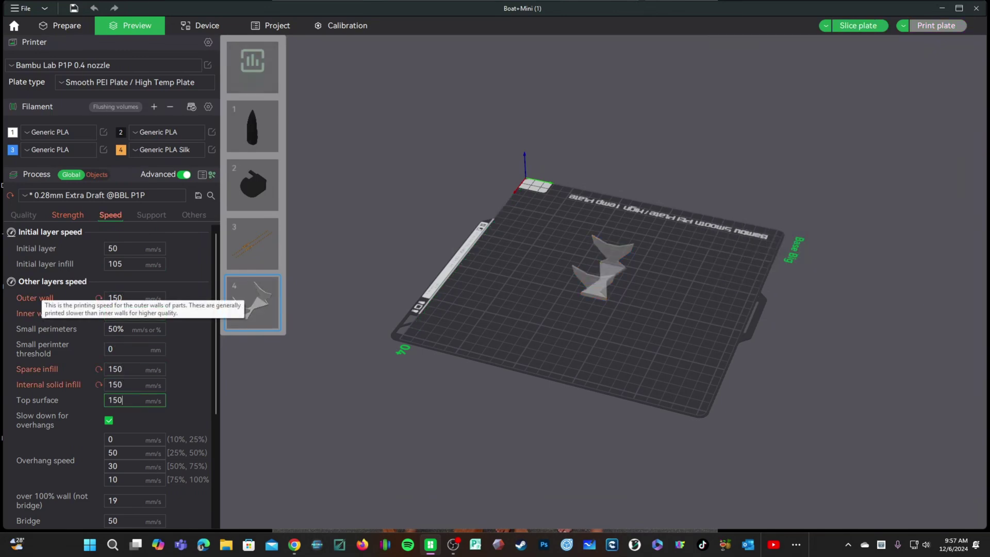
key("Tab")
type("150")
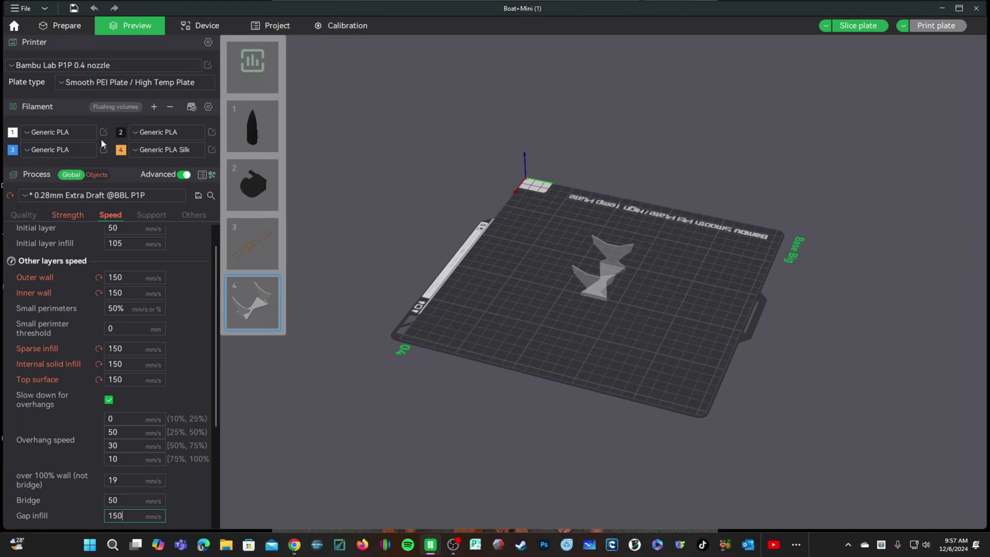
Step: Slice the Base Big plate and send its print job to Penny, checking the AMS slot
left_click(847, 27)
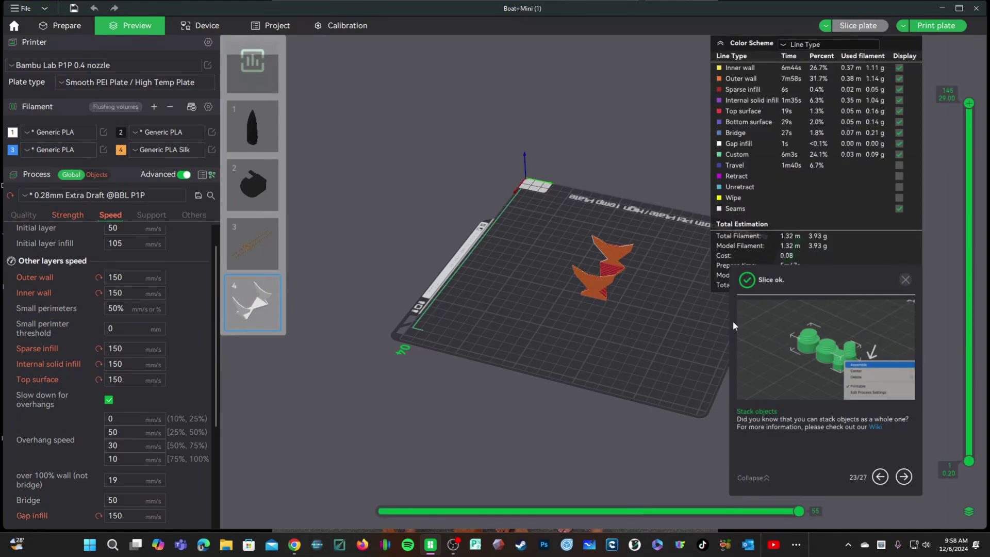
left_click(932, 25)
left_click(476, 357)
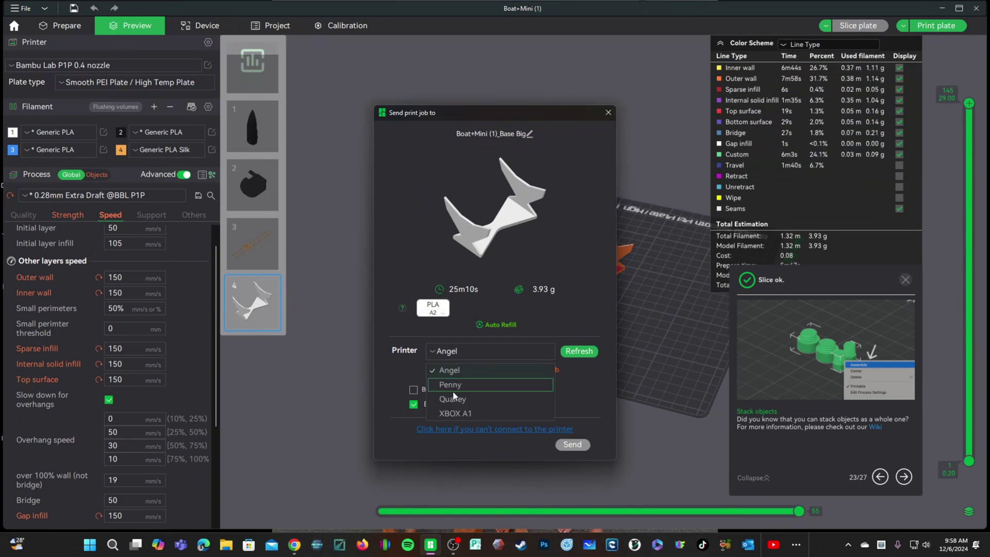
left_click(455, 385)
left_click(432, 311)
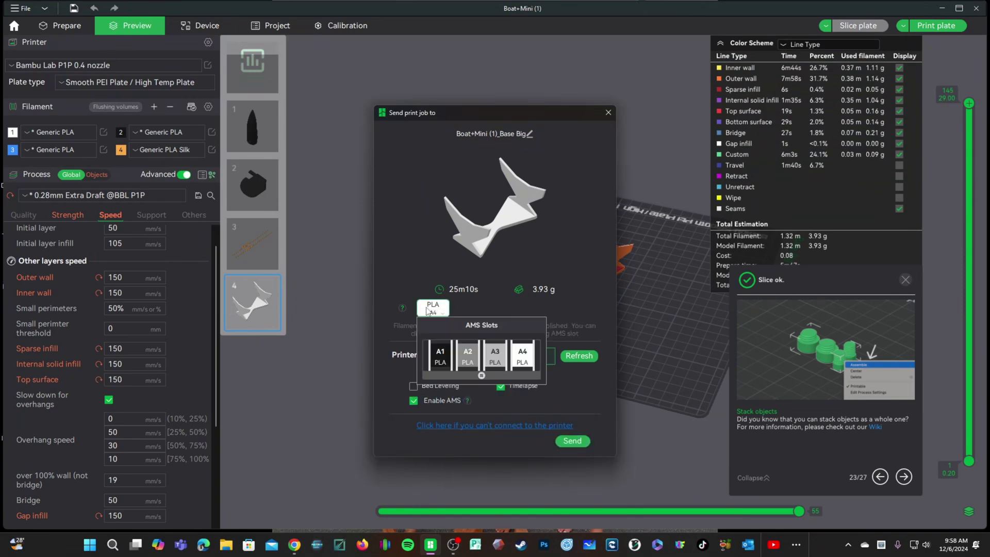
left_click(521, 361)
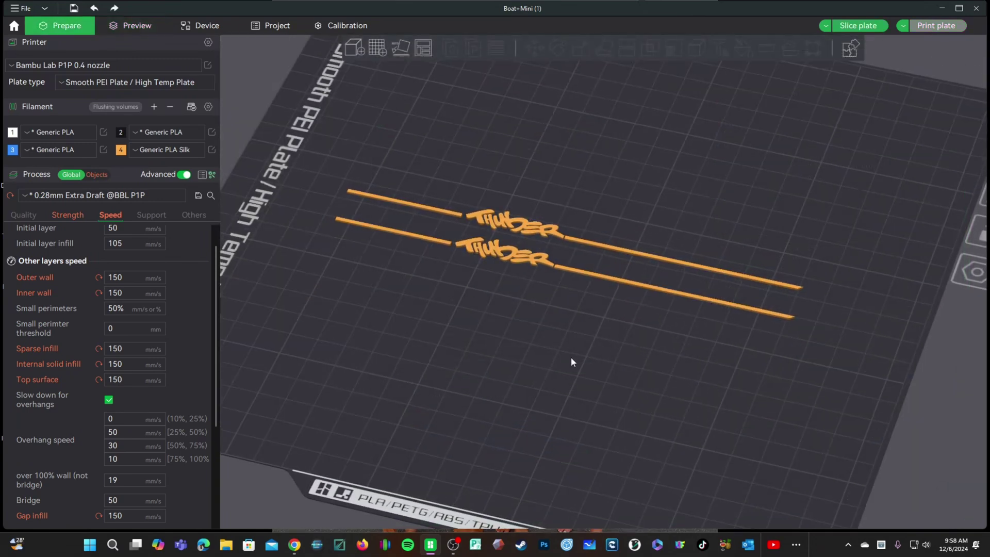
Step: Set speeds to 120 mm/s, with initial layer speeds 40/80
left_click(62, 66)
scroll(120, 171, "down", 5)
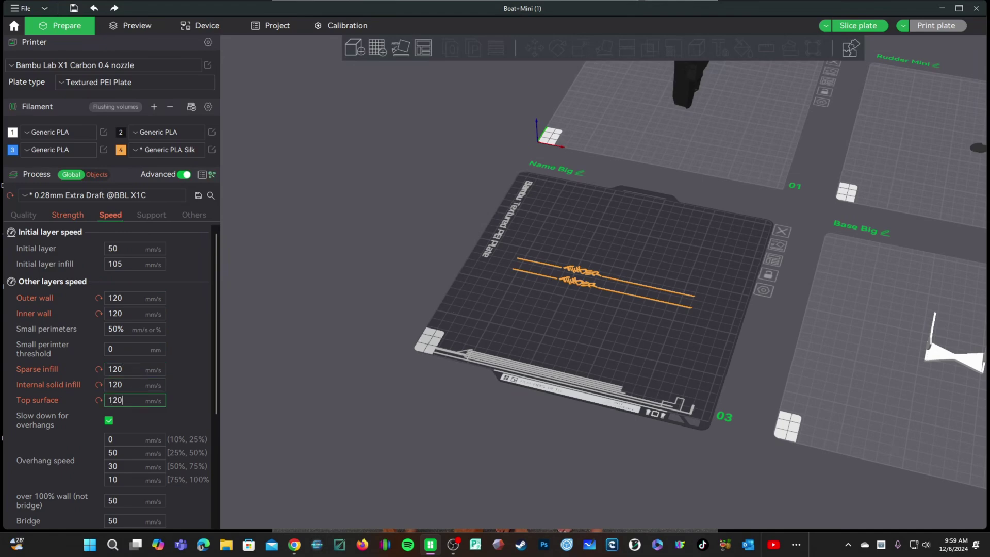
scroll(121, 501, "down", 1)
scroll(120, 502, "down", 2)
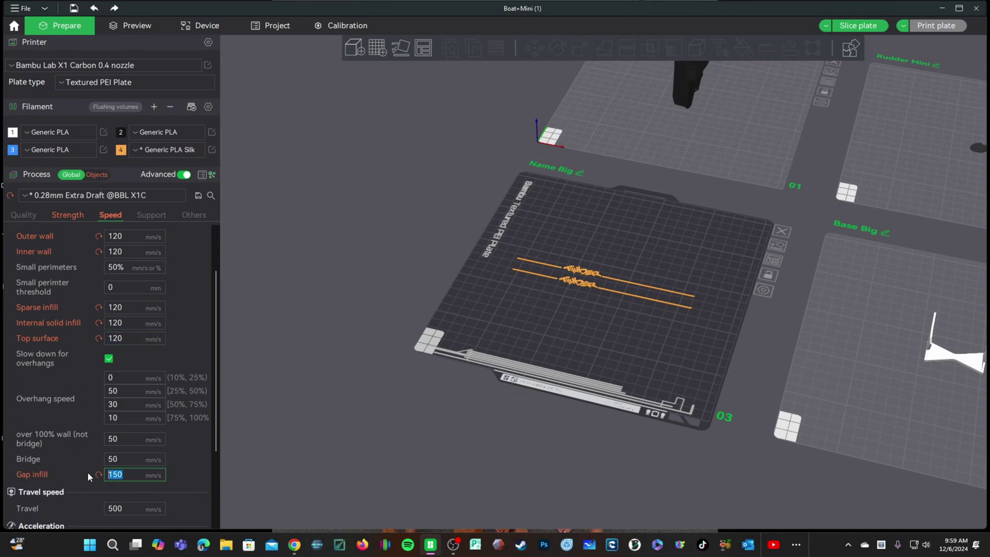
key("Tab")
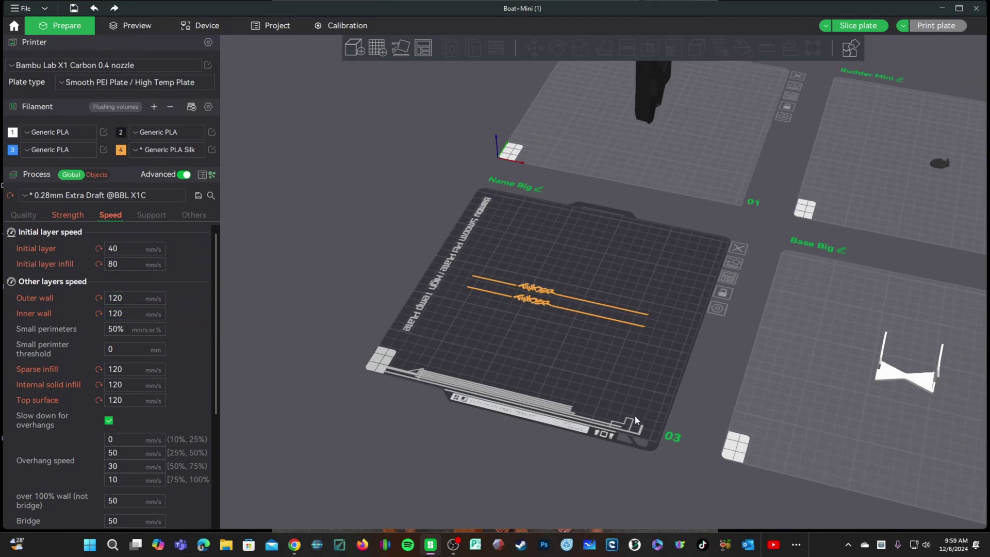
middle_click_drag(668, 346, 576, 396)
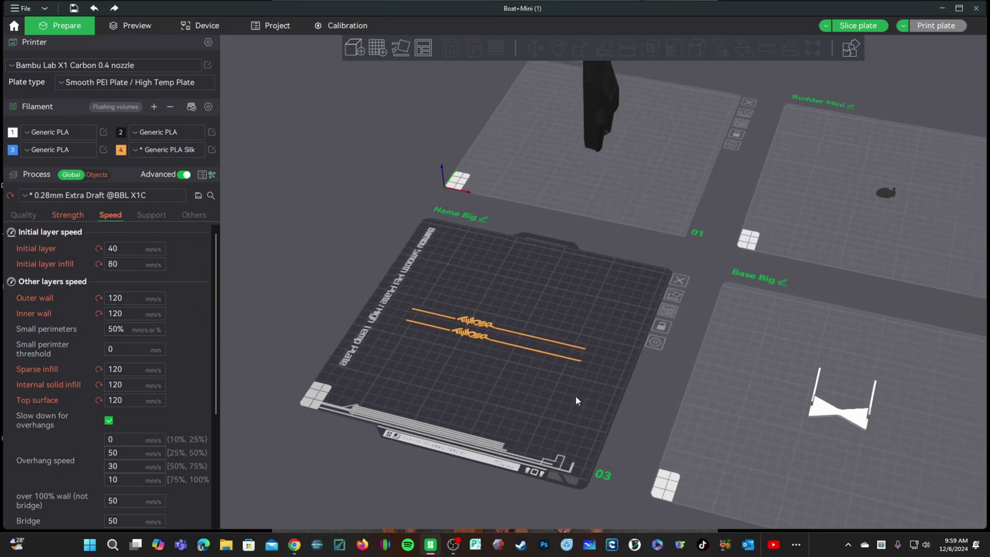
Step: Slice the Name Big plate and send it to Qualley after checking filament mapping
left_click(853, 27)
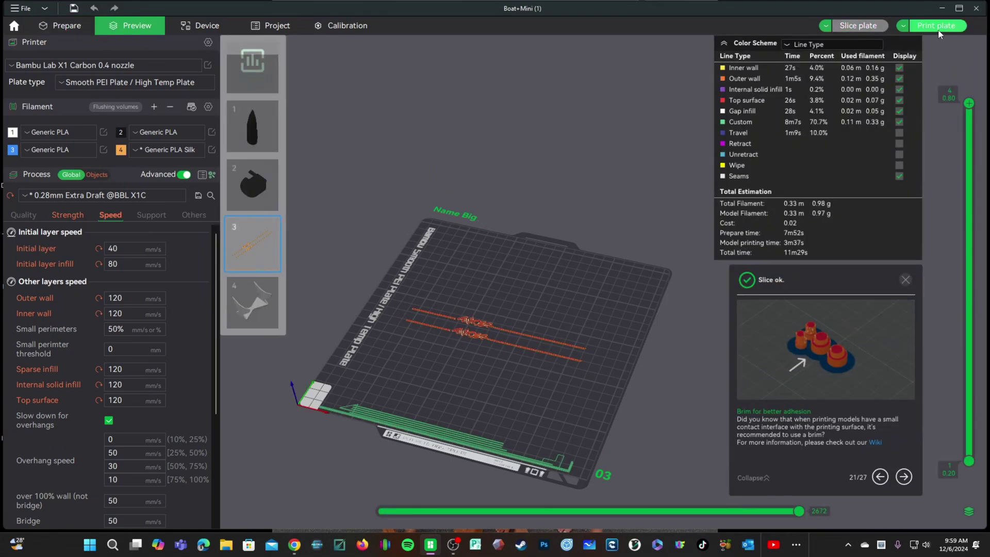
left_click(938, 29)
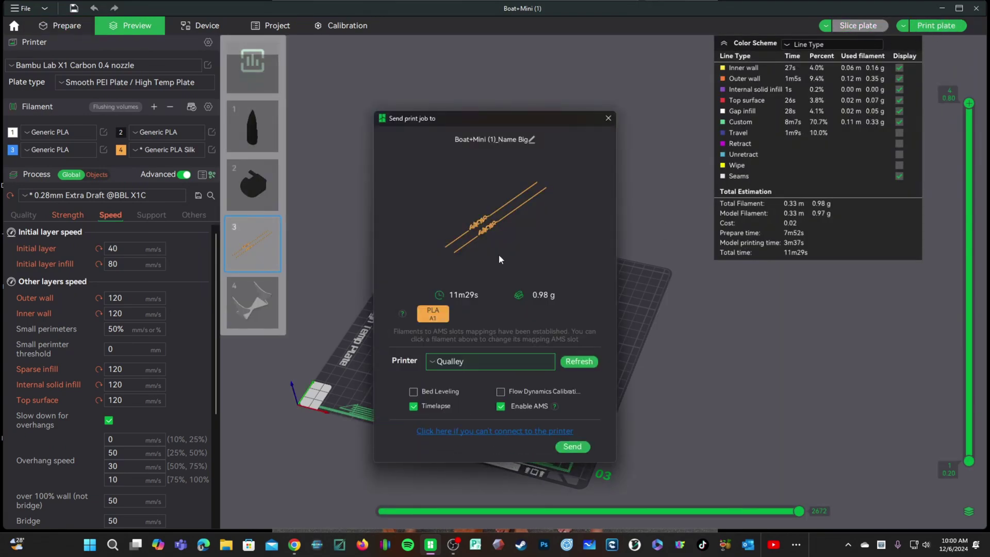
left_click(438, 324)
left_click(581, 452)
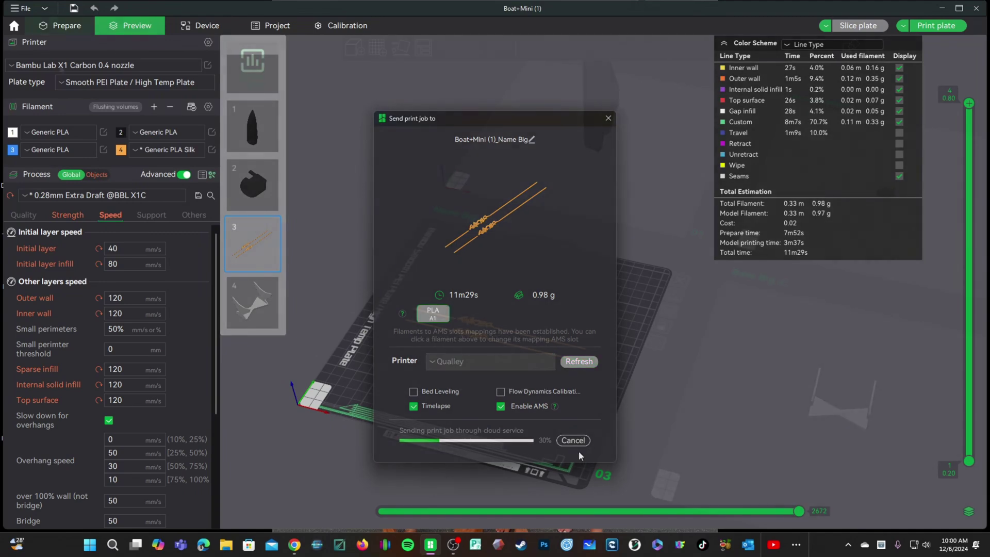
scroll(629, 288, "up", 2)
scroll(660, 262, "up", 3)
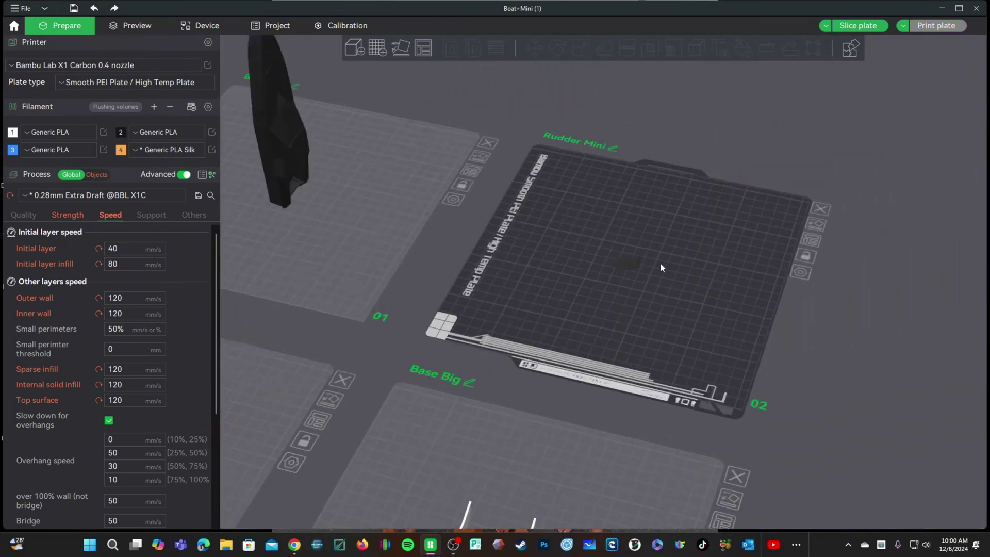
scroll(660, 262, "up", 5)
Step: Switch the printer to Bambu Lab A1, keeping the modified process values
left_click(38, 65)
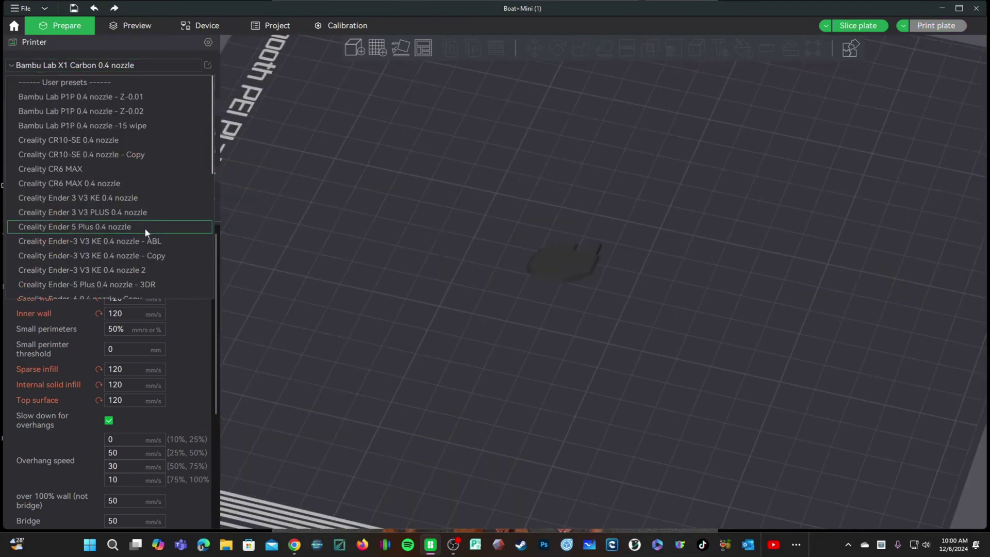
scroll(145, 227, "down", 5)
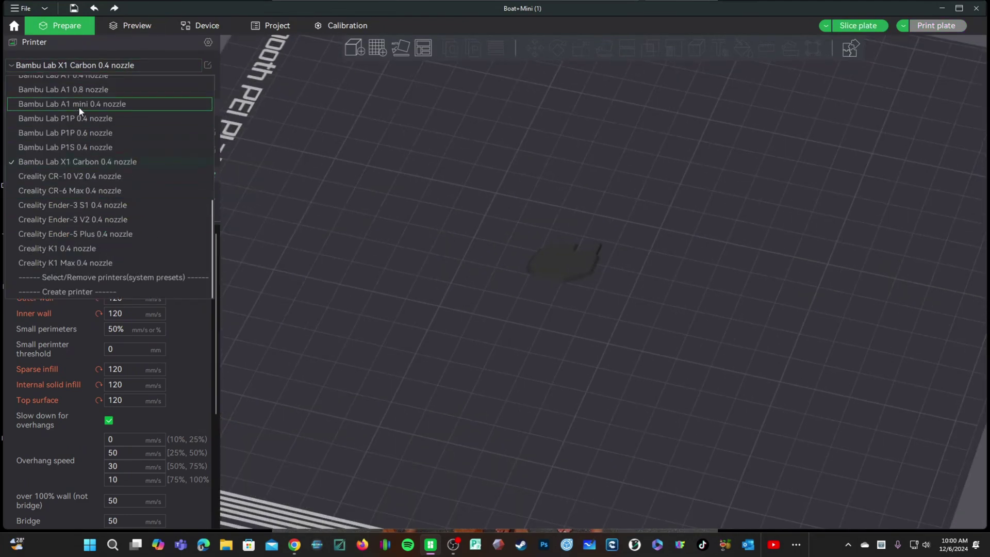
scroll(85, 117, "up", 2)
left_click(88, 136)
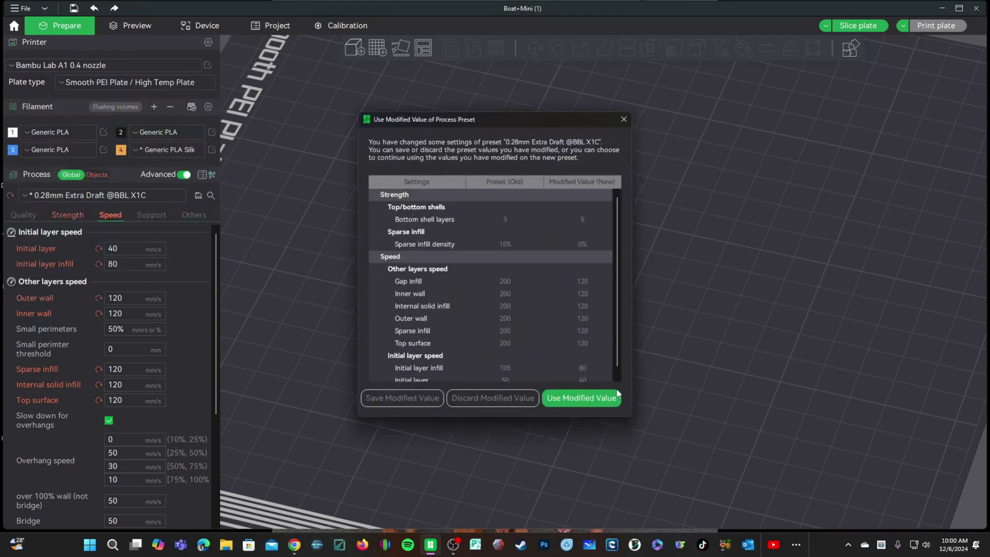
left_click(582, 397)
left_click(588, 398)
Step: Set wall loops to 3 and enable Detect thin wall
left_click(68, 215)
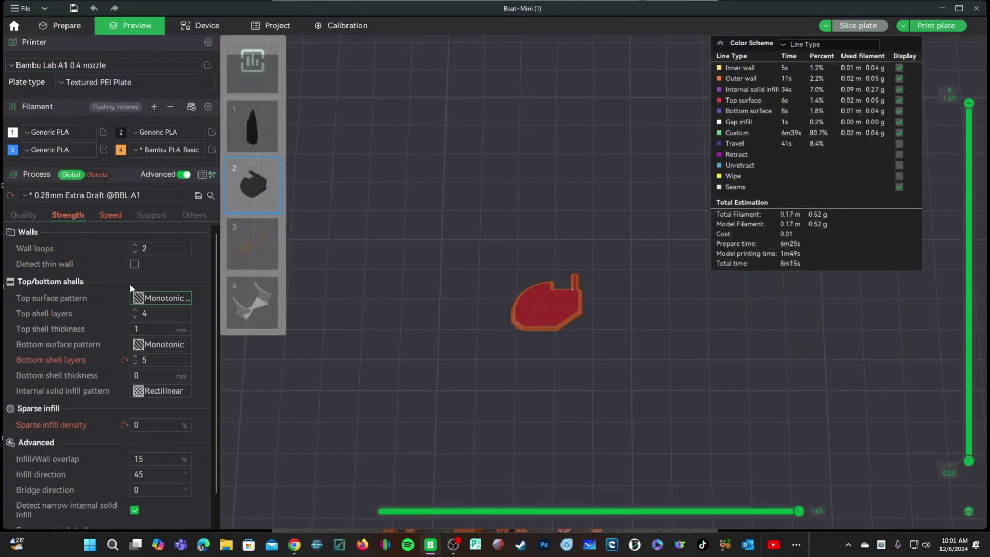
key("Return")
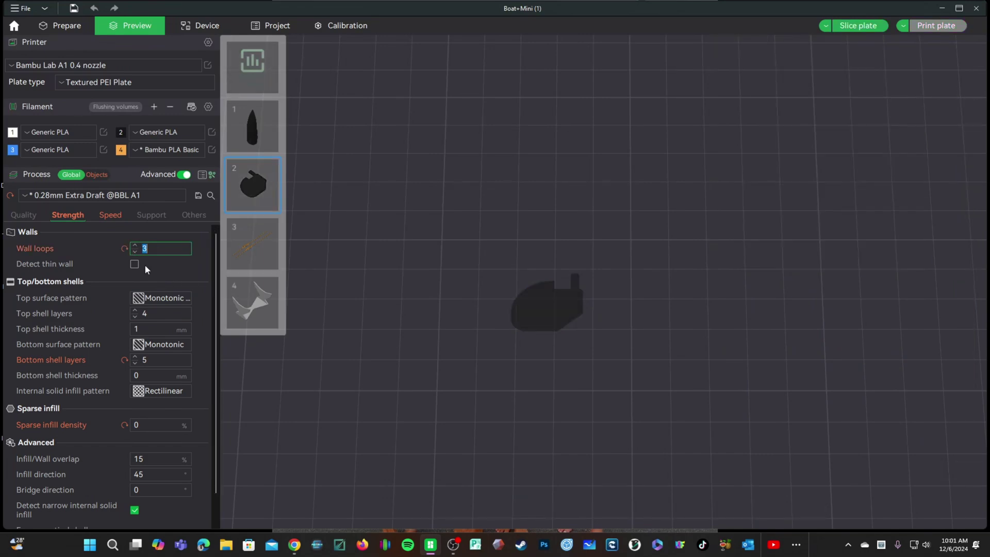
left_click(134, 264)
mouse_move(540, 379)
left_mouse_down()
mouse_move(580, 379)
mouse_move(569, 390)
left_mouse_up()
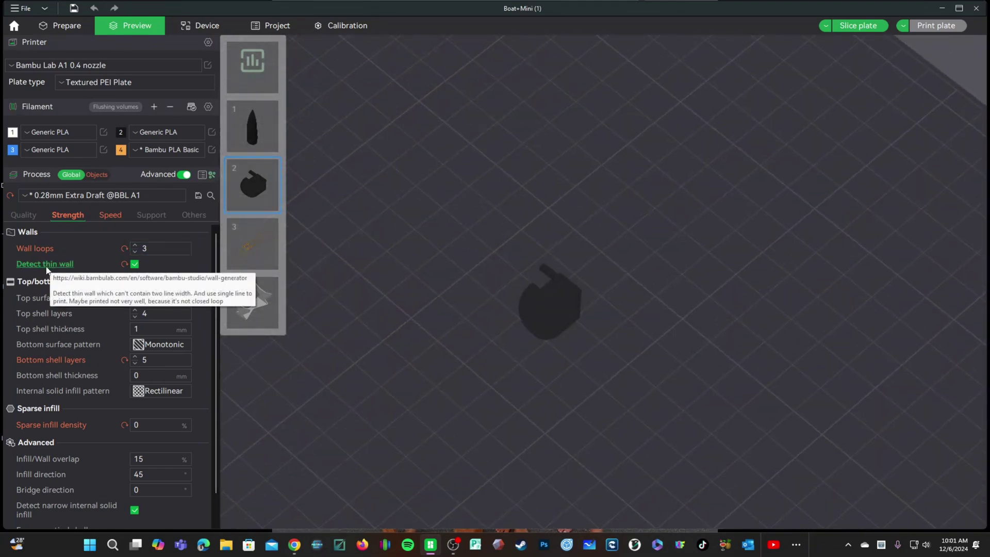
Step: Slice the Rudder Mini plate and send it to XBOX A1 with filament slot A4
left_click(858, 29)
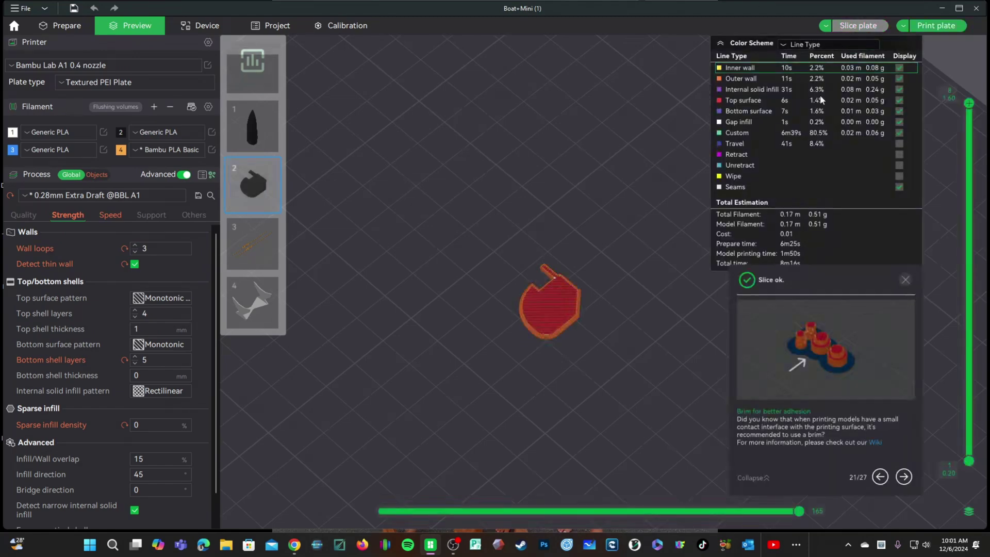
left_click(938, 27)
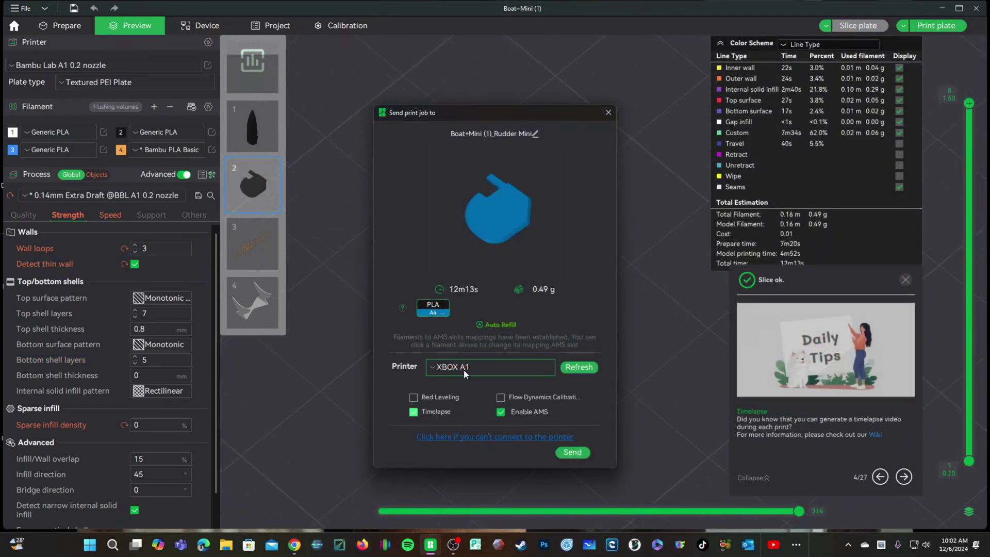
left_click(463, 370)
left_click(464, 430)
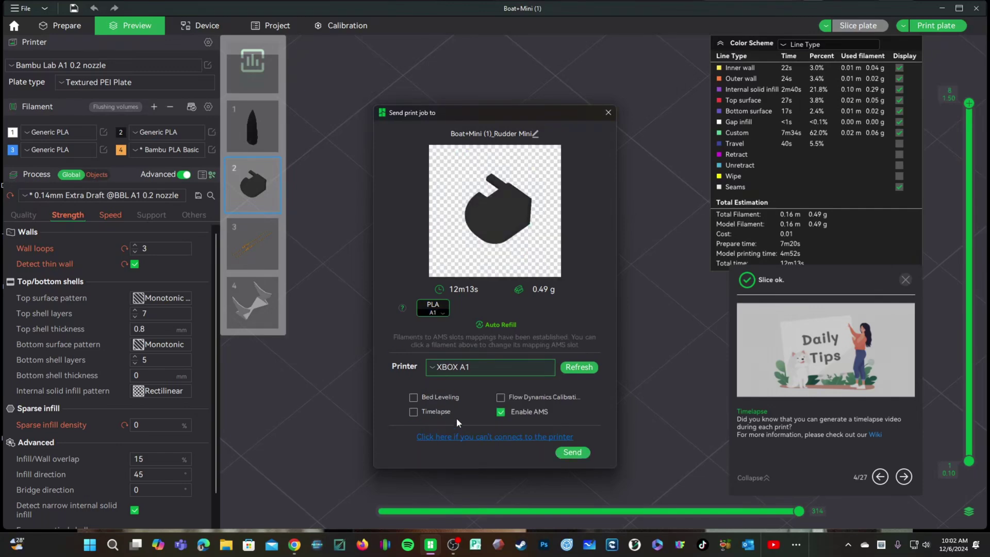
left_click(432, 313)
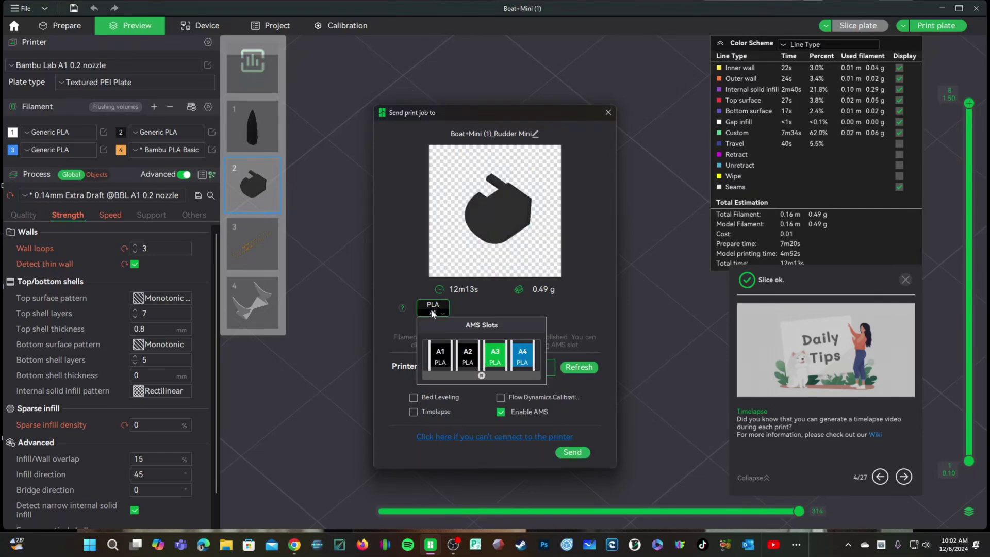
left_click(518, 356)
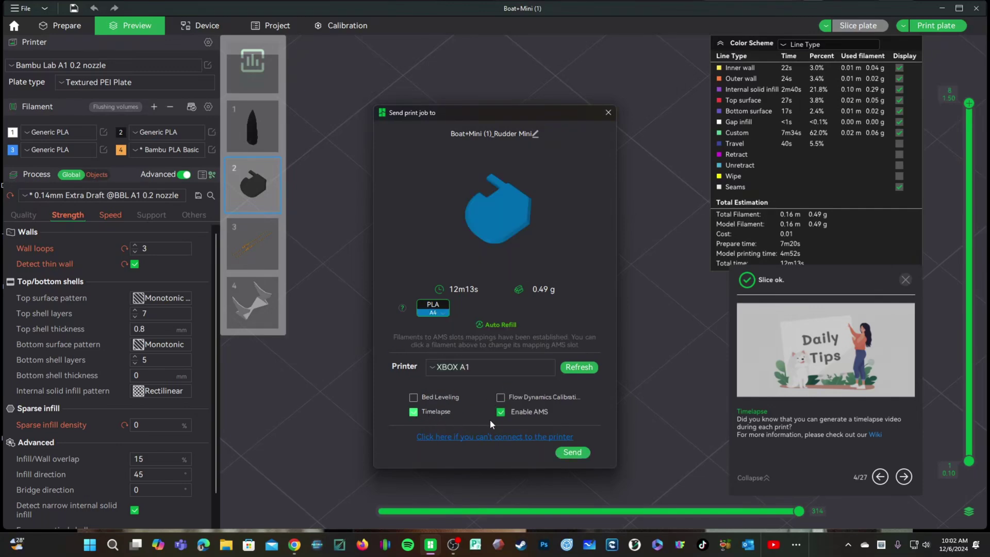
left_click(573, 454)
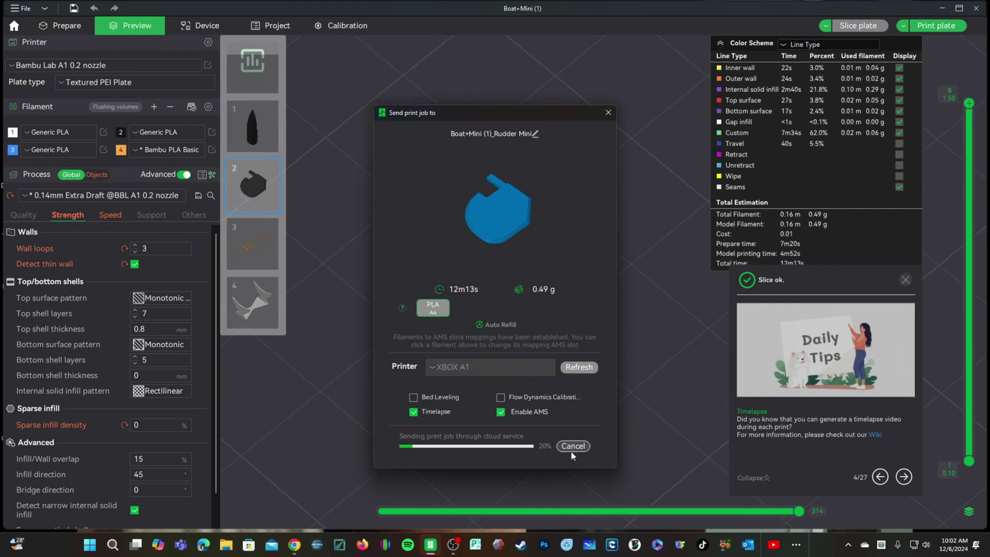